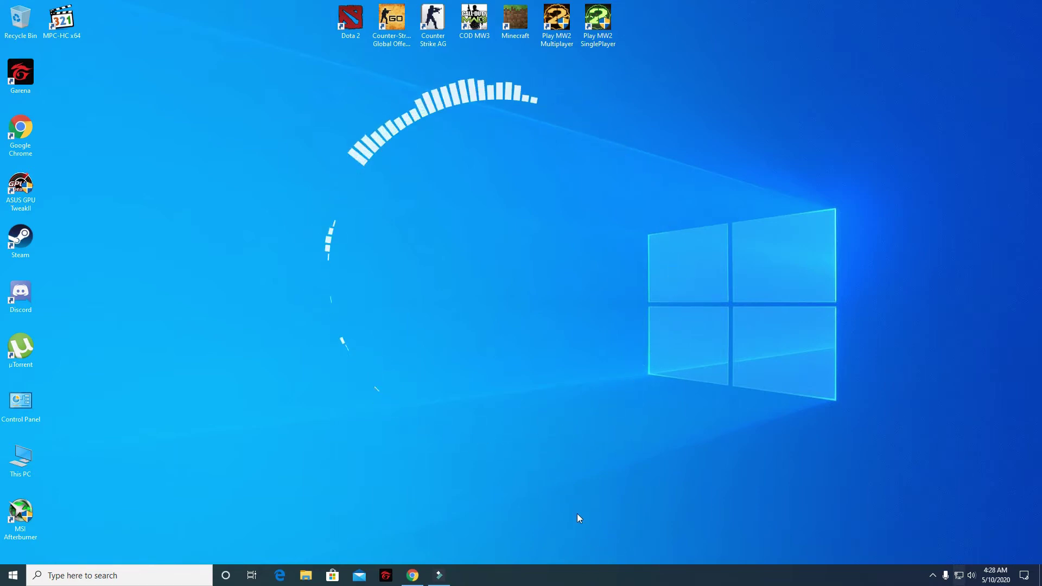
Search Google for 'rainmeter' in a new browser tab
left_click(413, 576)
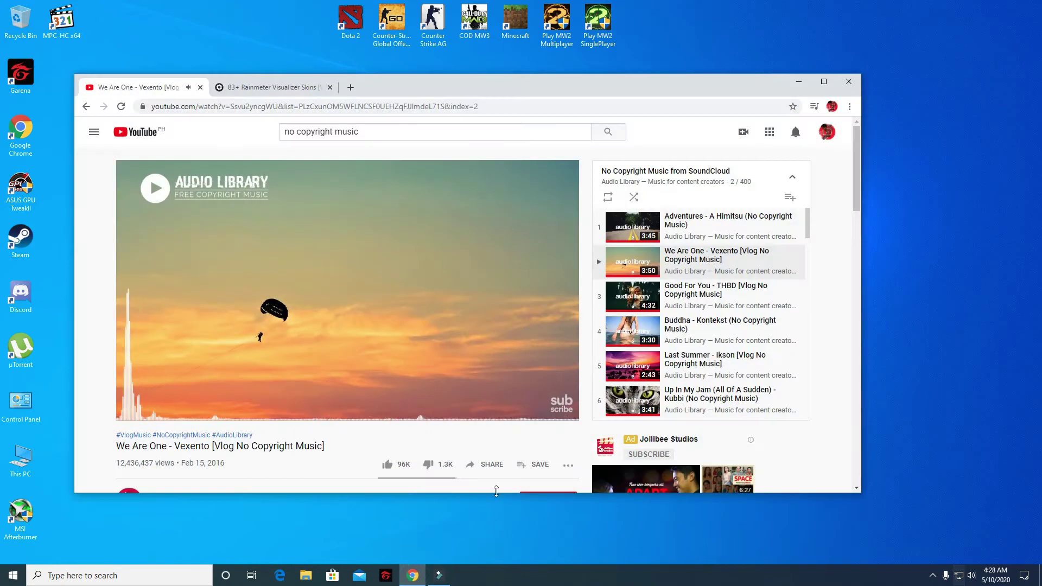
left_click(350, 87)
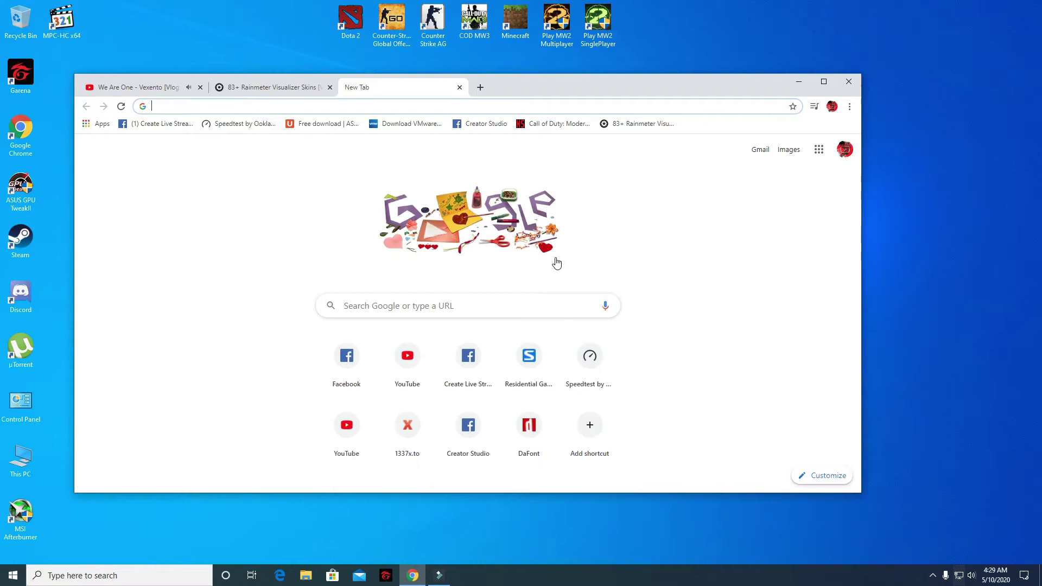
left_click(405, 109)
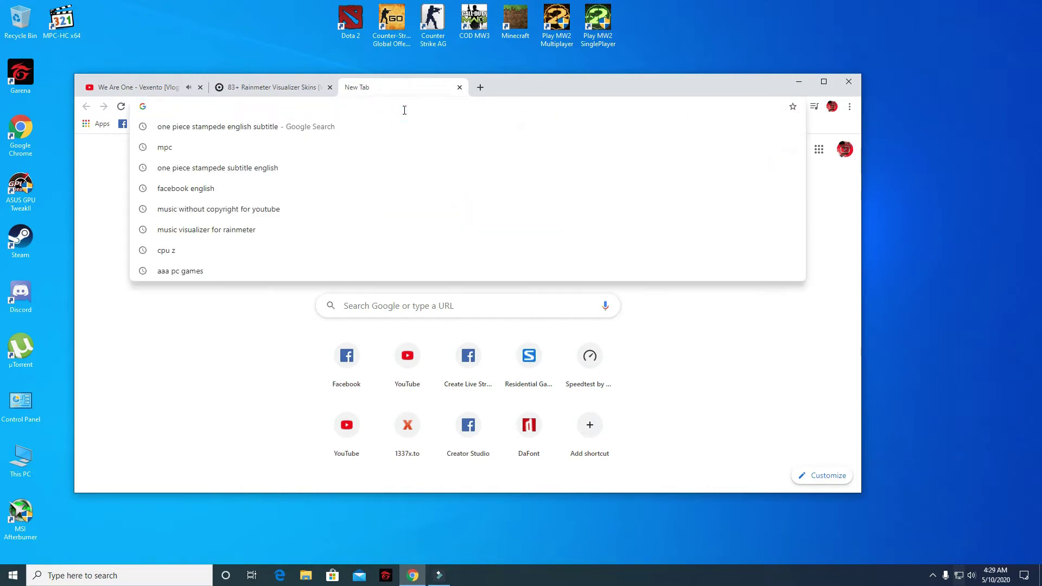
type("RAINME")
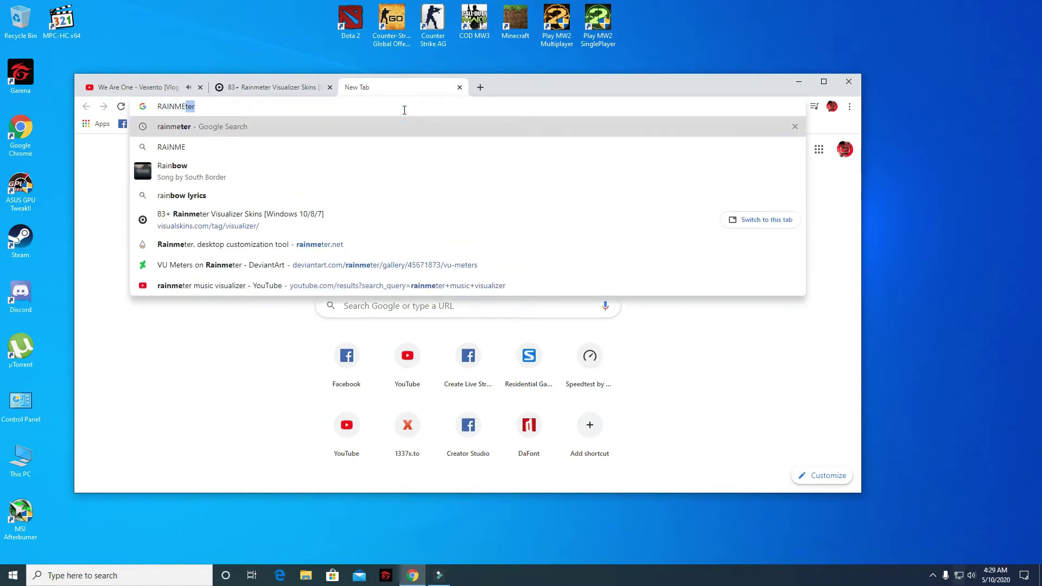
type("TER")
key("Return")
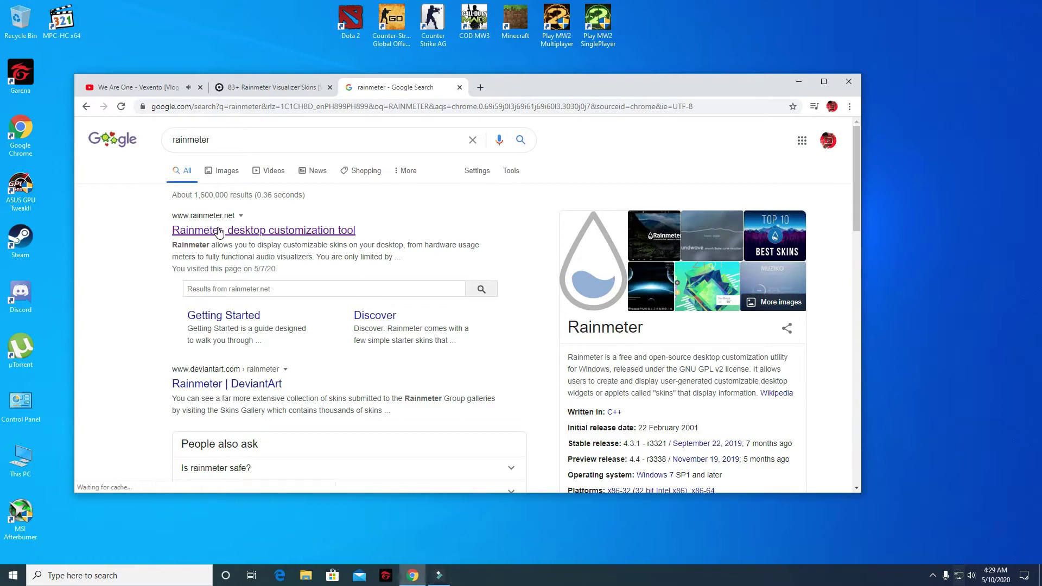
Open the official rainmeter.net result and view its Downloads section
left_click(223, 233)
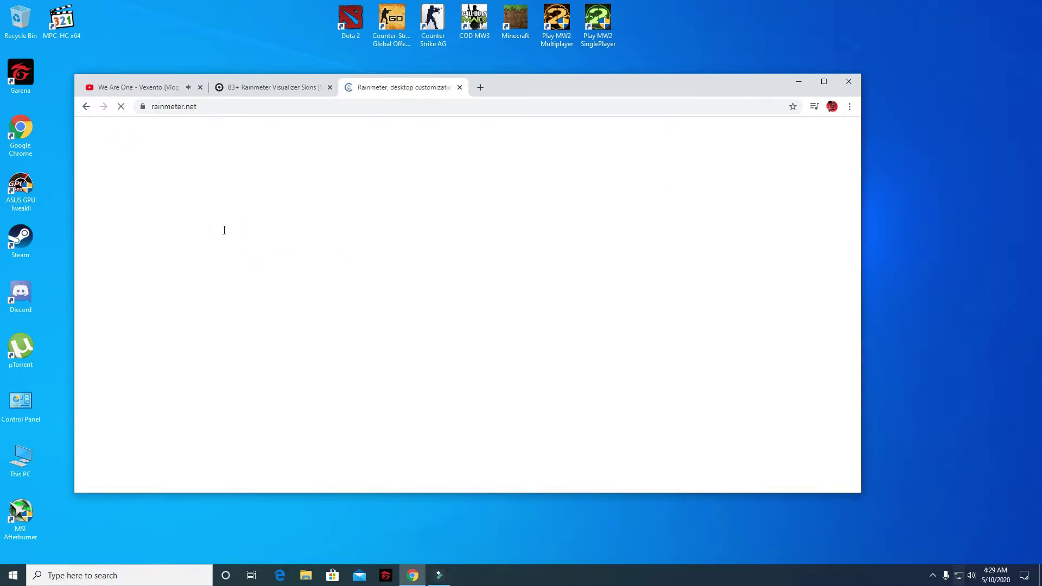
scroll(344, 331, "down", 2)
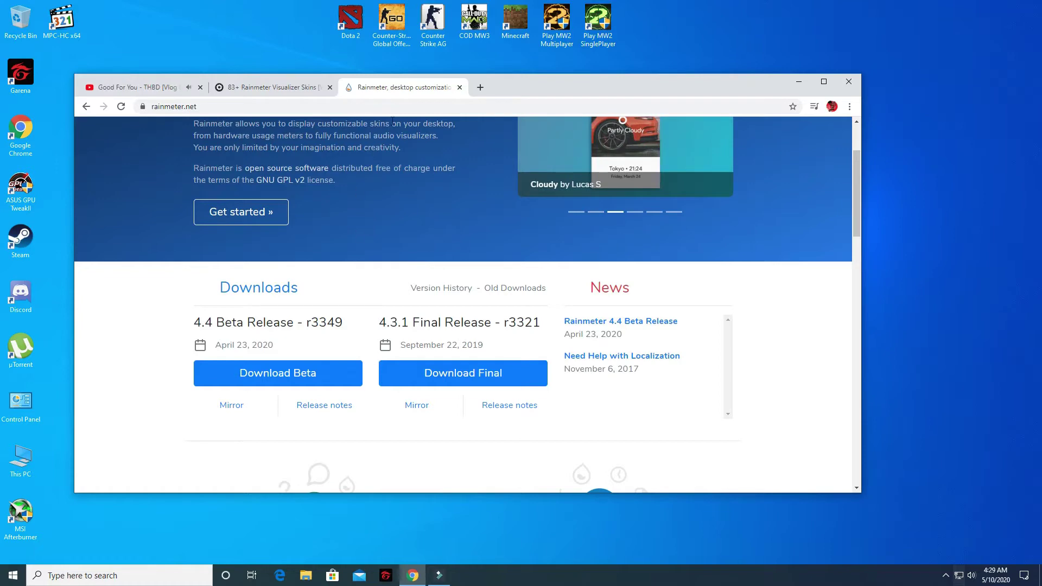
Close the rainmeter.net tab and return to the VisualSkins visualizer skins gallery
left_click(460, 87)
left_click(263, 88)
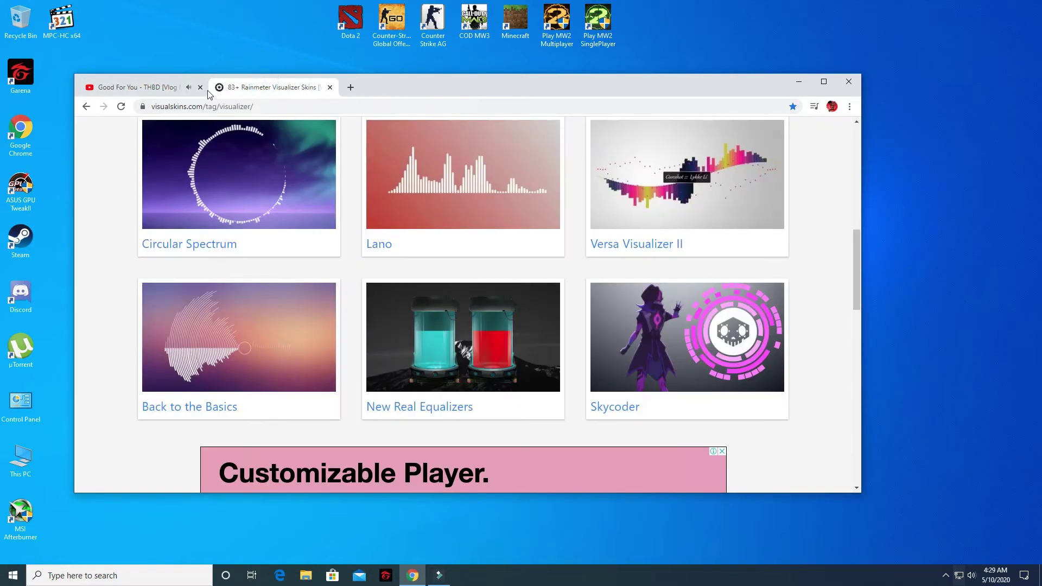
left_click(169, 86)
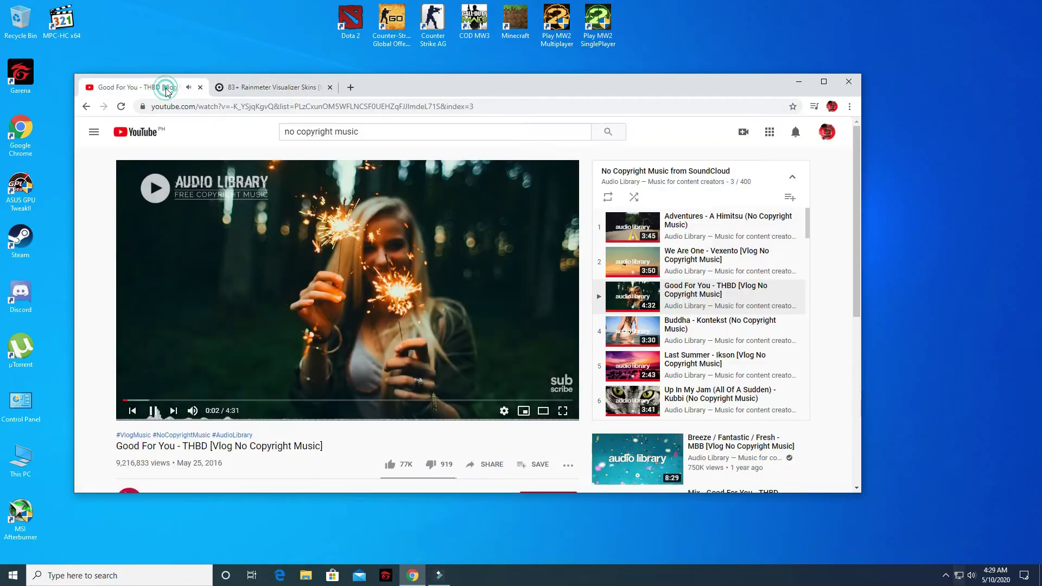
left_click(272, 87)
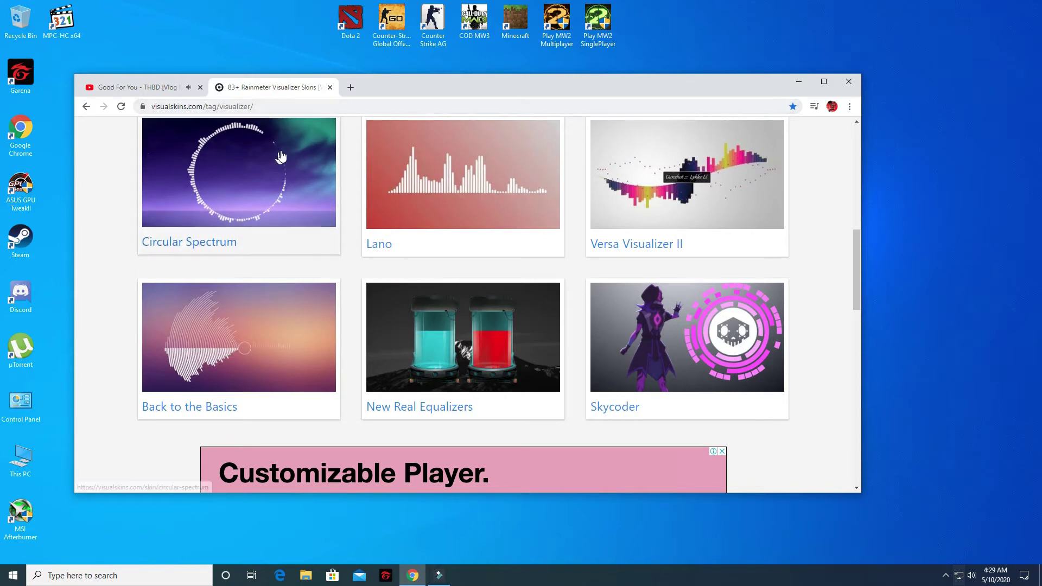
left_click(102, 204)
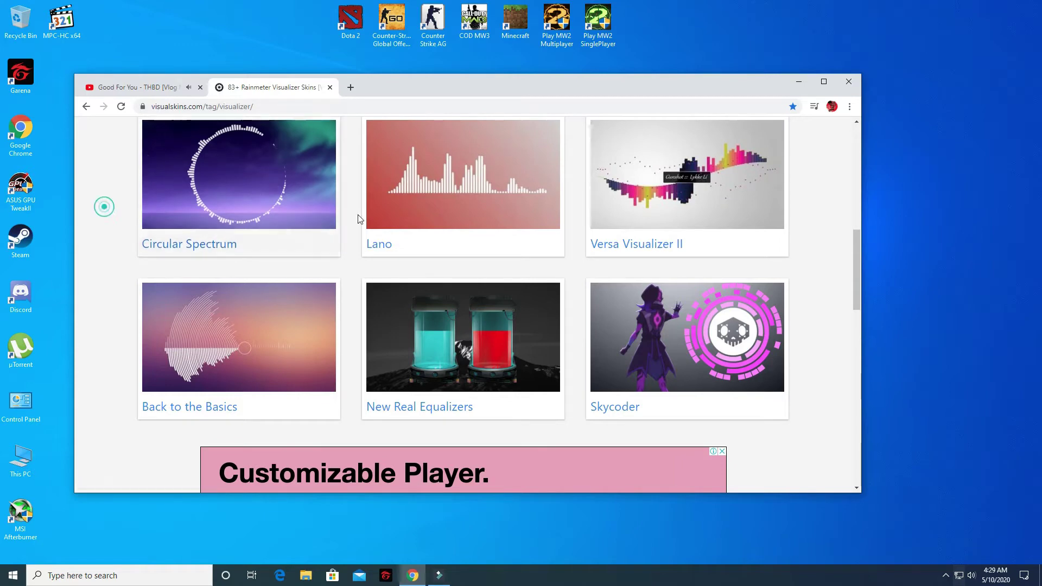
scroll(360, 217, "up", 6)
scroll(361, 217, "down", 3)
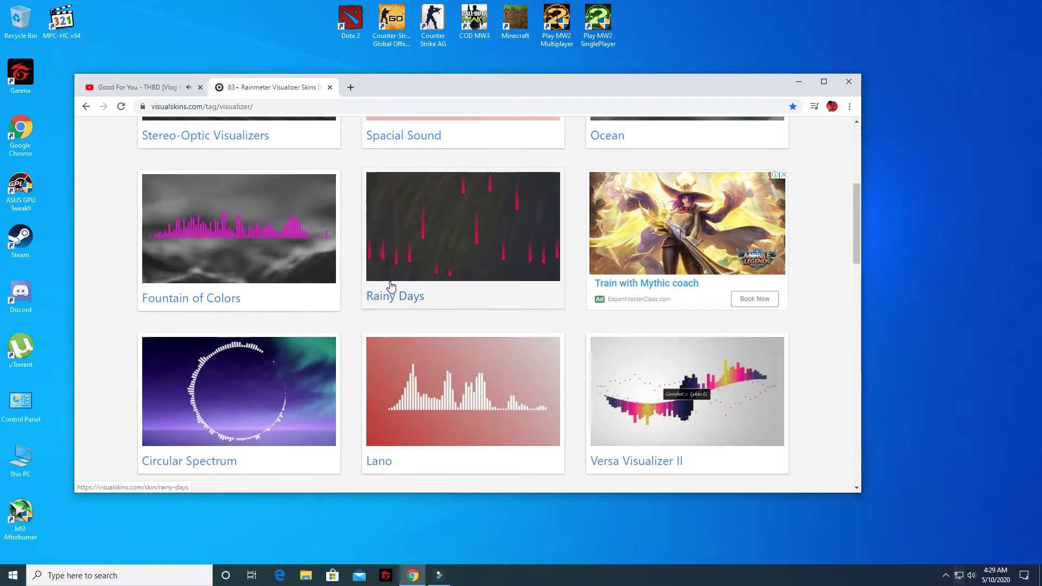
scroll(390, 287, "down", 1)
scroll(391, 287, "up", 1)
scroll(168, 415, "down", 1)
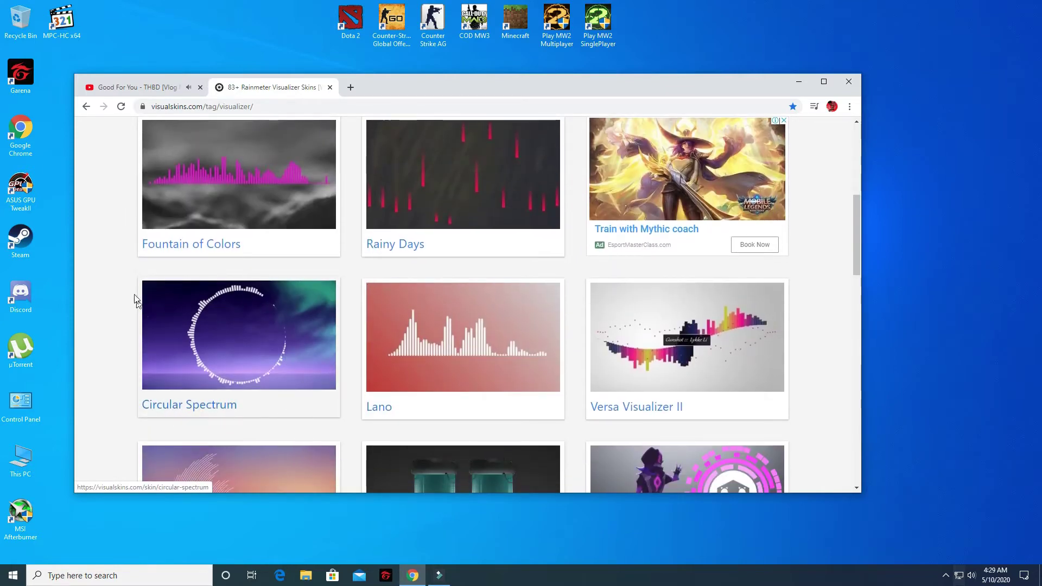
Check the desktop visualizer, then open the Circular Spectrum card from the gallery
left_click(799, 82)
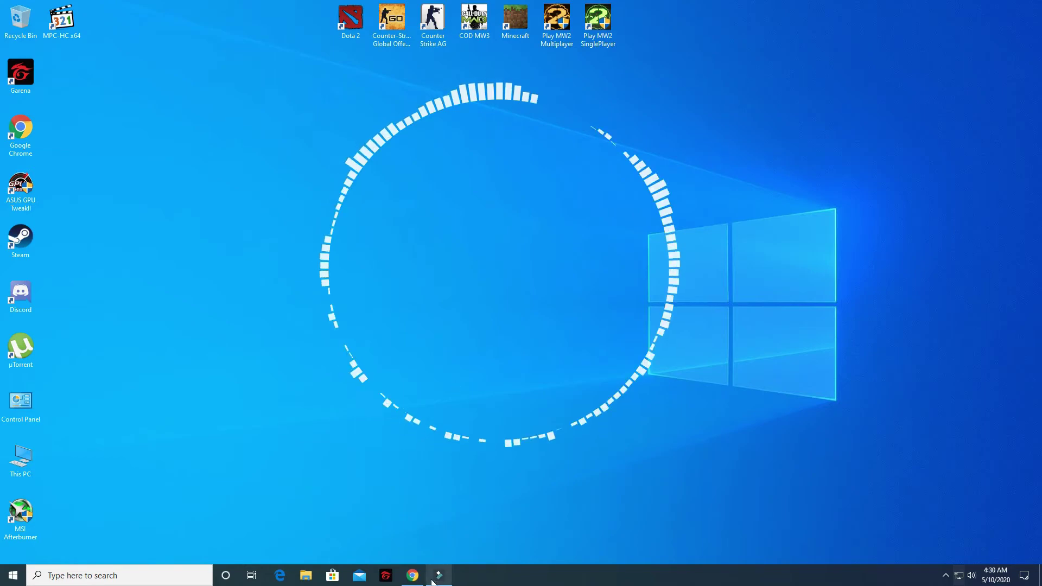
left_click(413, 576)
left_click(232, 375)
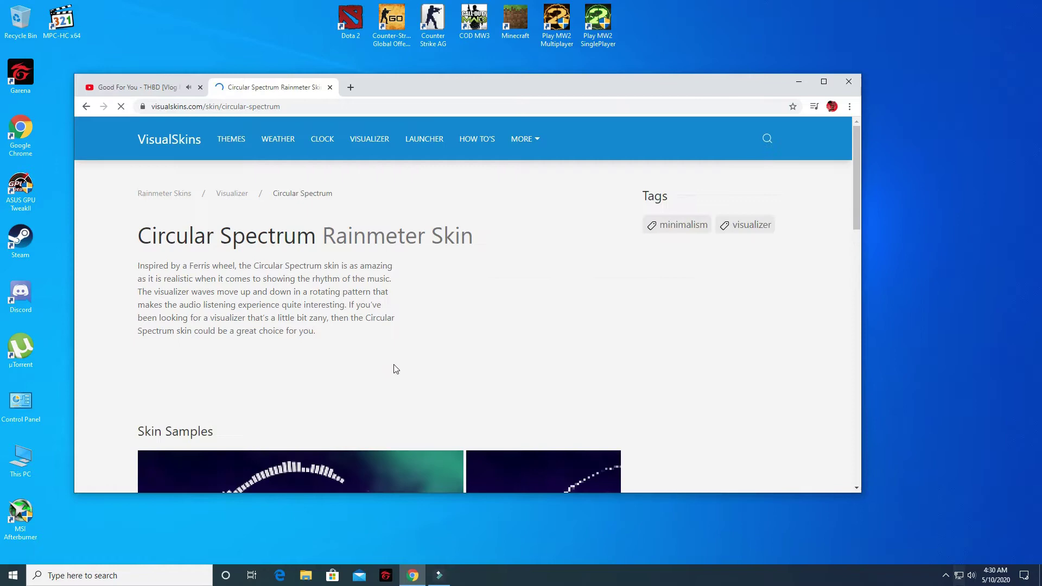
left_click(88, 106)
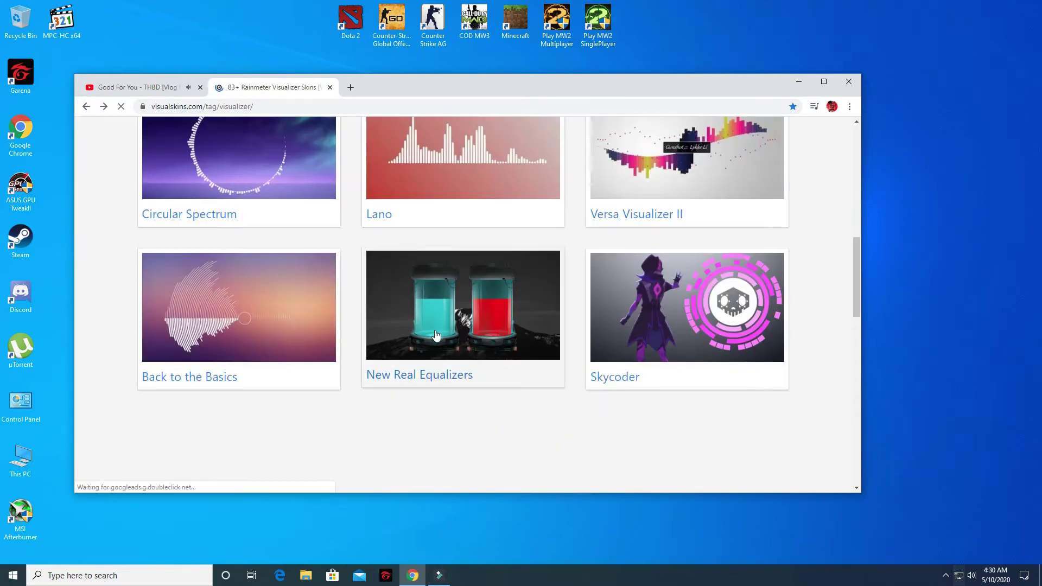
scroll(436, 337, "up", 2)
scroll(434, 341, "up", 1)
scroll(432, 339, "down", 1)
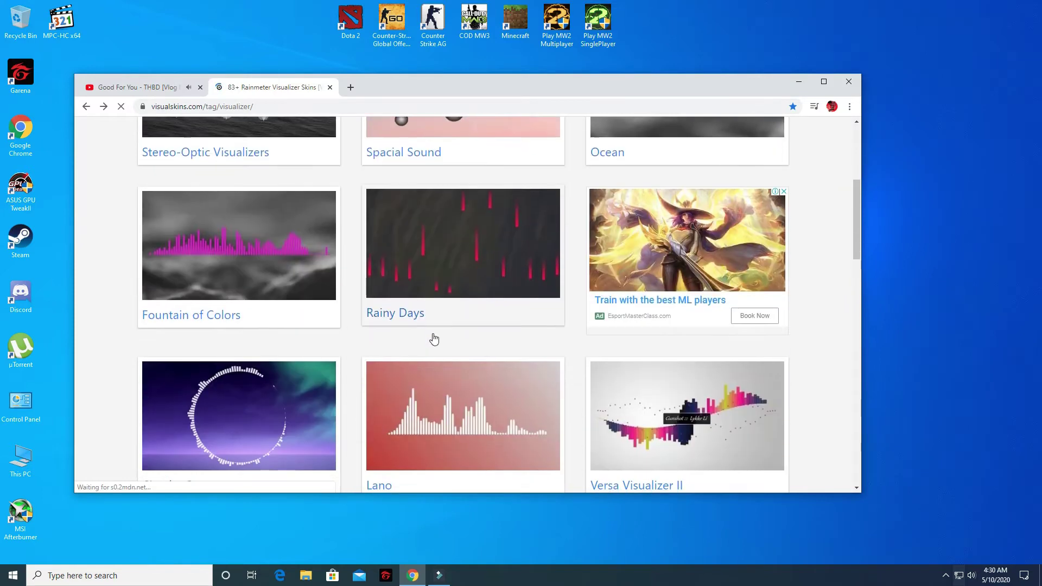
scroll(530, 364, "up", 2)
scroll(530, 363, "up", 1)
scroll(529, 365, "down", 3)
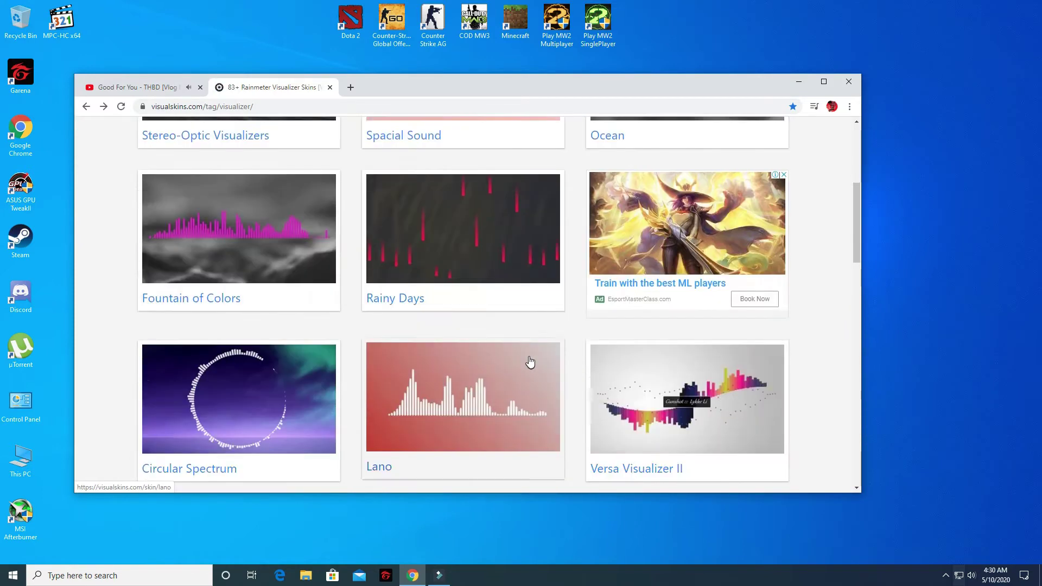
scroll(387, 407, "down", 1)
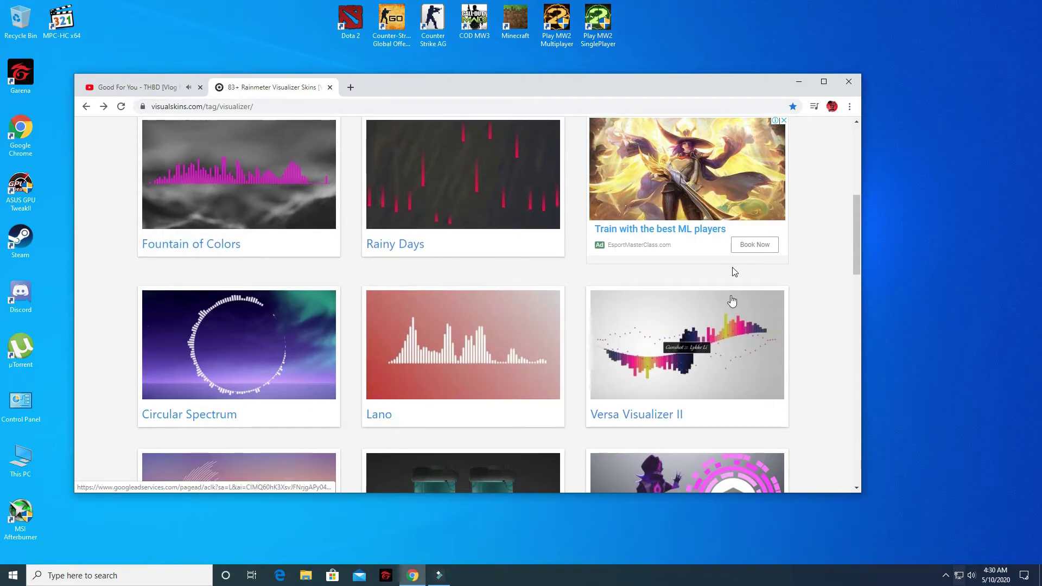
scroll(232, 224, "up", 2)
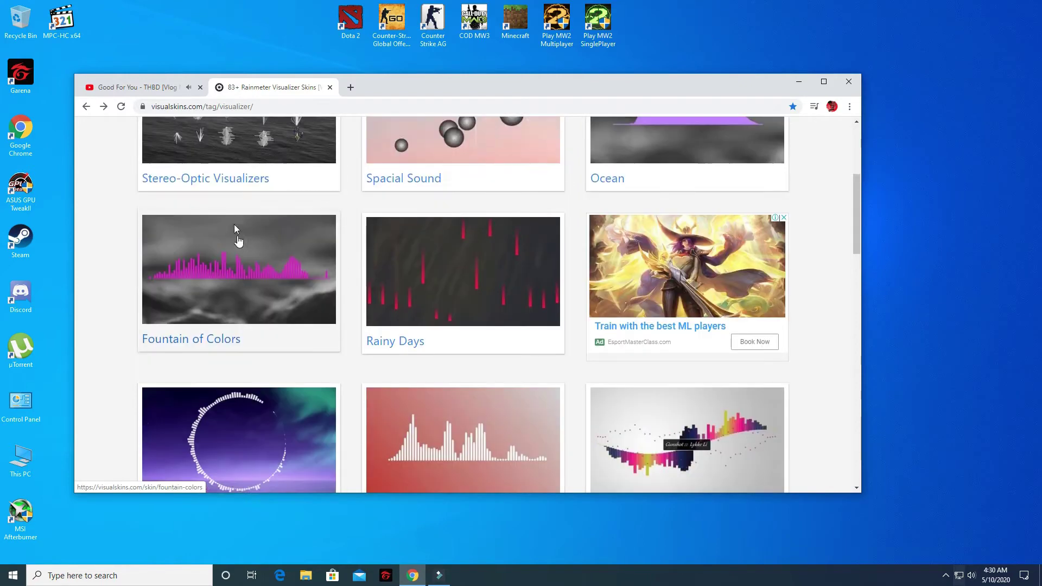
scroll(242, 263, "down", 2)
scroll(242, 266, "down", 2)
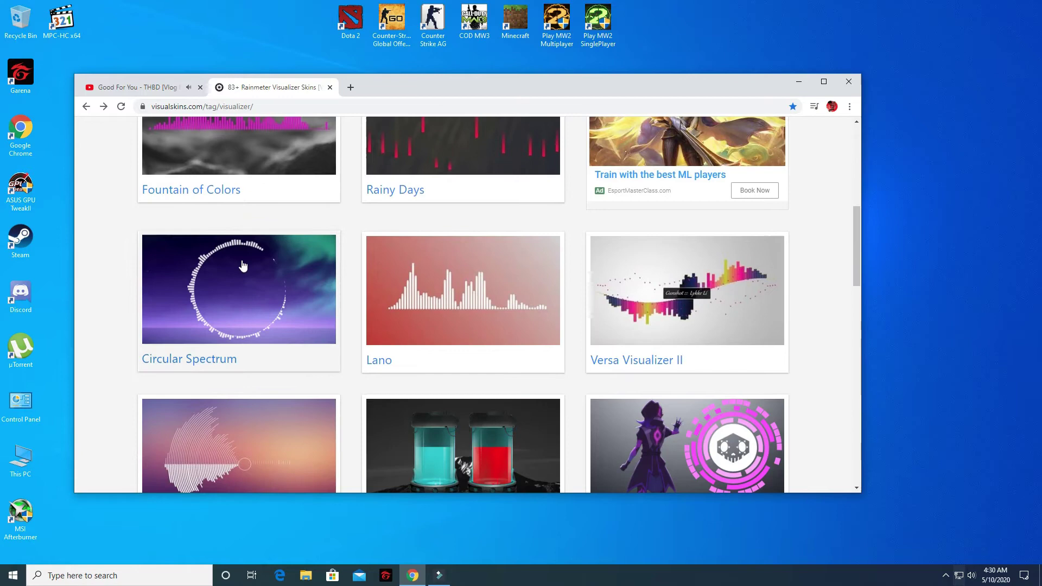
scroll(242, 264, "down", 2)
scroll(263, 334, "up", 2)
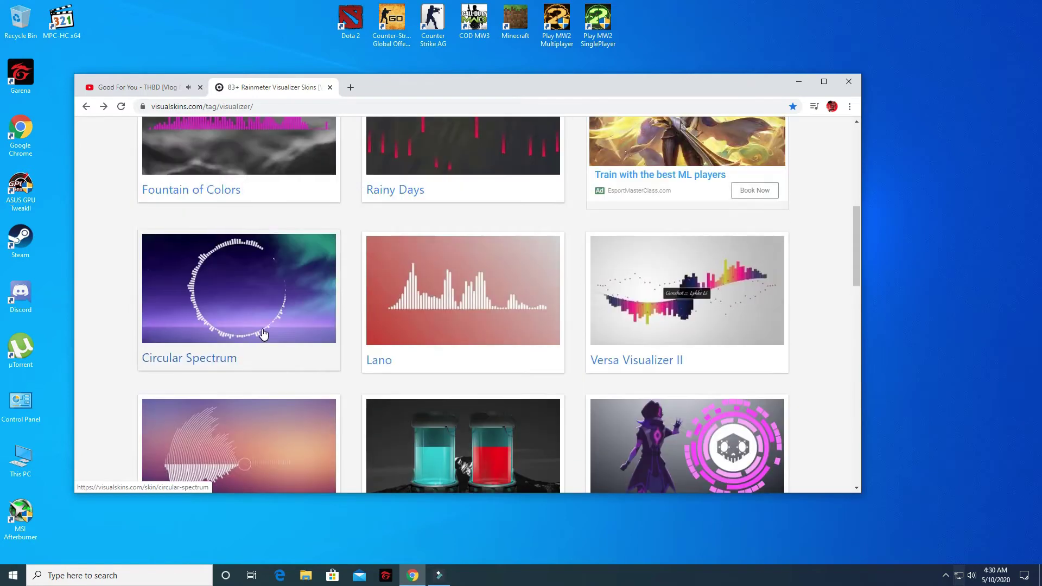
Download circular-spectrum.rmskin from the Circular Spectrum page and minimize Chrome
left_click(223, 339)
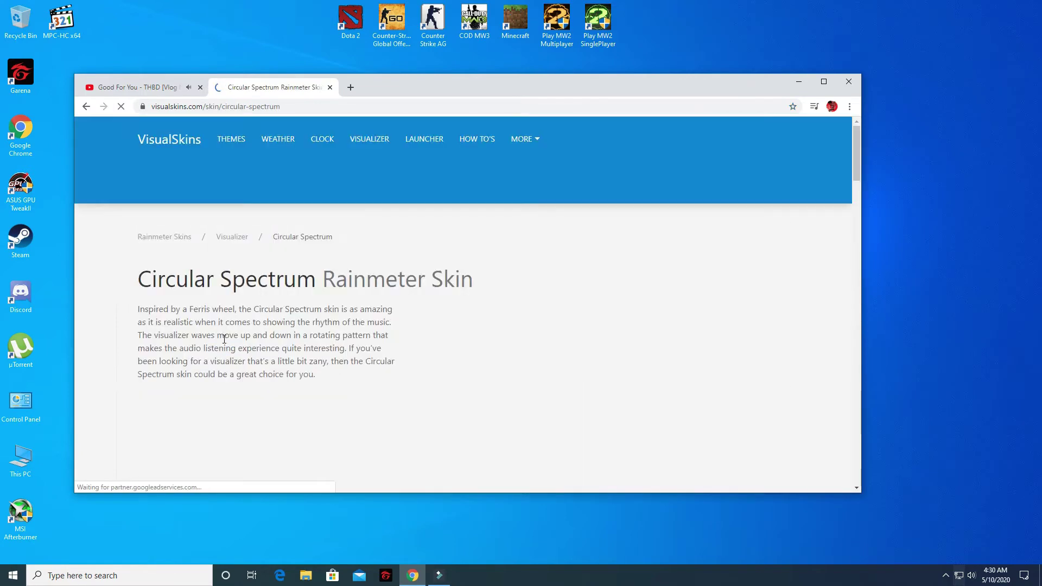
scroll(310, 346, "down", 2)
scroll(311, 346, "down", 4)
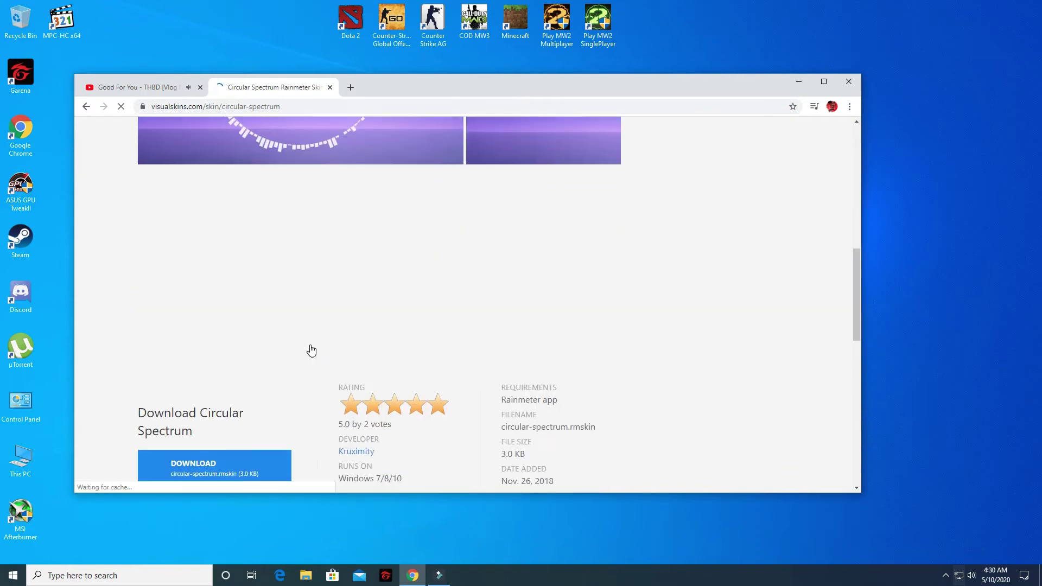
scroll(310, 350, "down", 1)
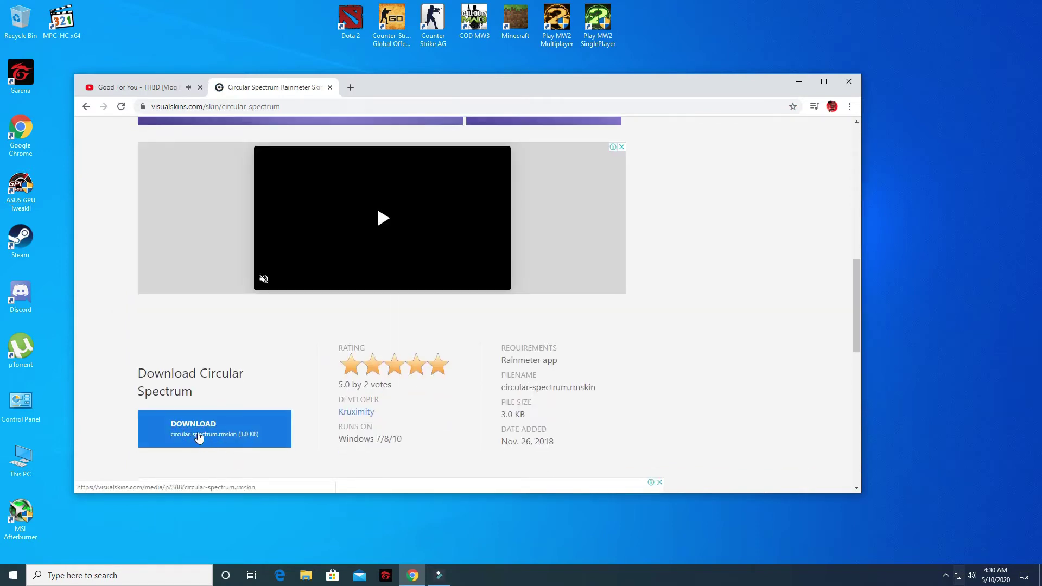
left_click(220, 436)
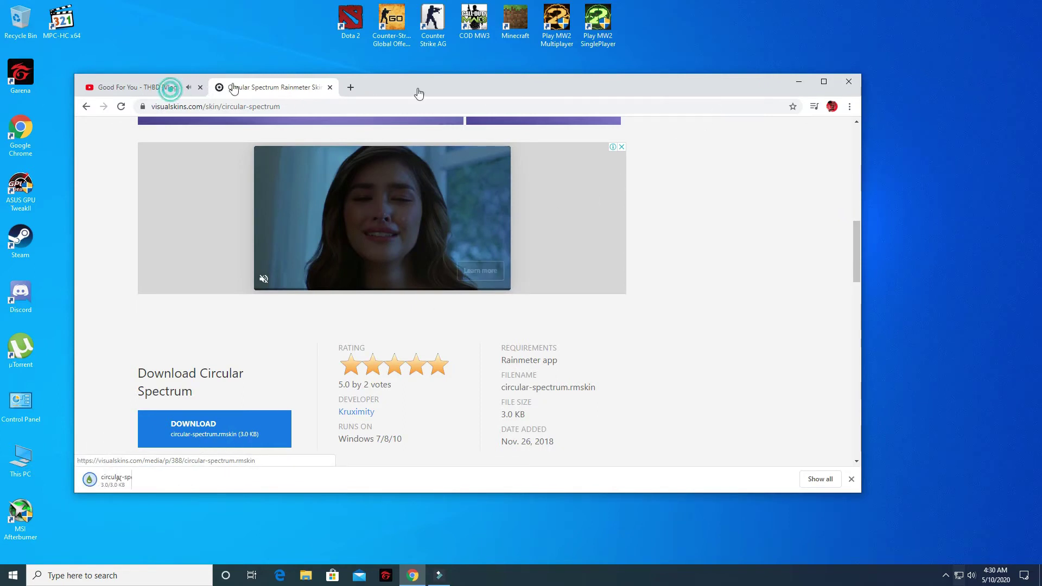
left_click(798, 82)
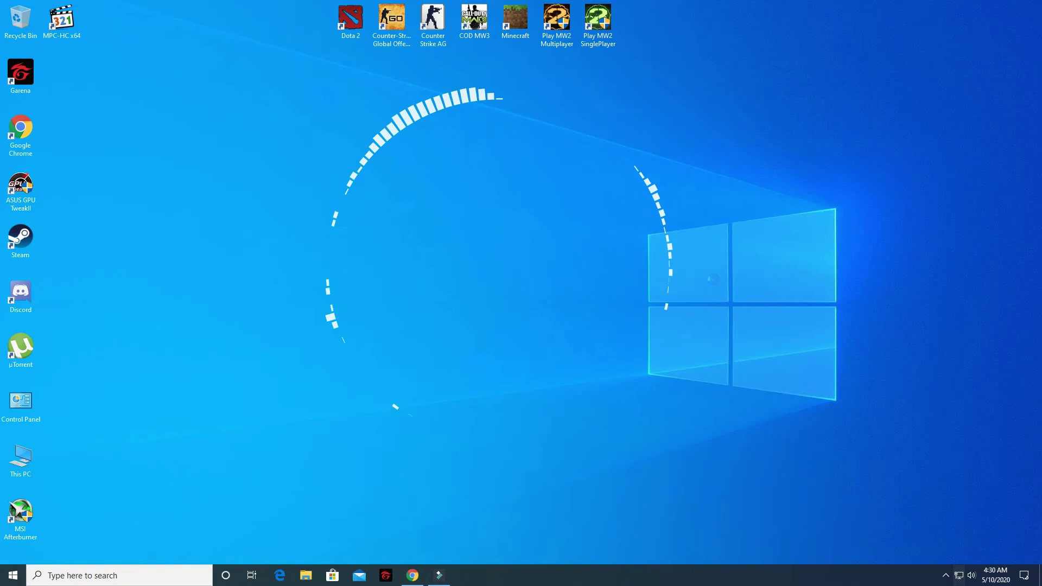
Refresh the desktop and launch File Explorer from the taskbar
right_click(648, 254)
left_click(720, 290)
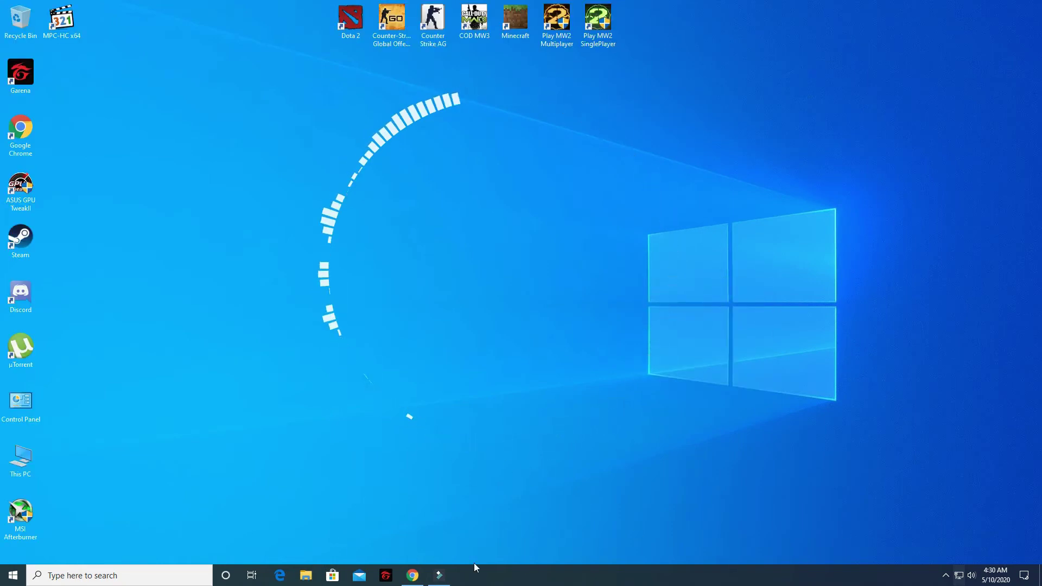
left_click(307, 576)
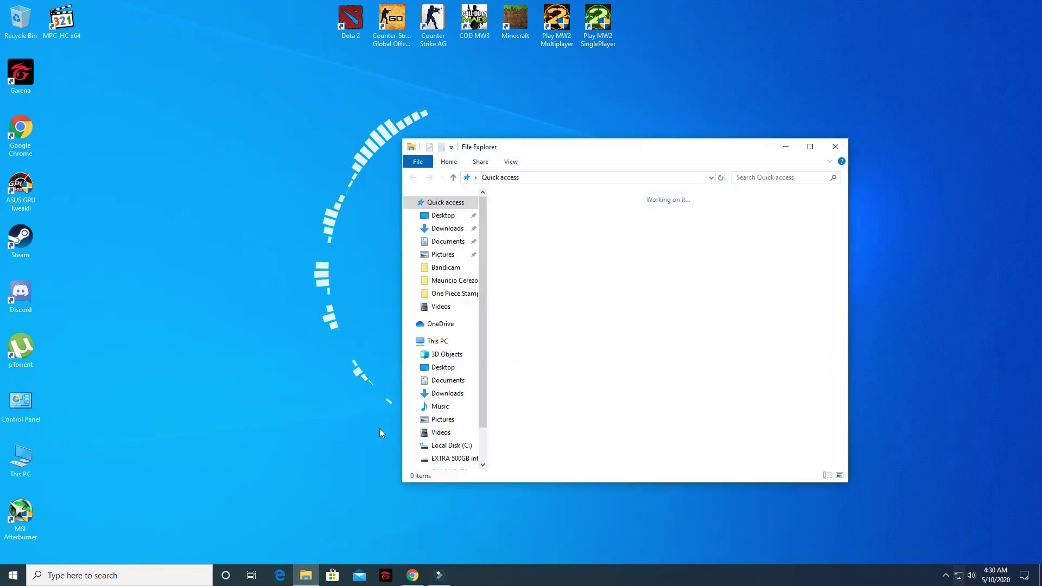
Go to Downloads and select the circular-spectrum skin file
left_click(444, 229)
left_click_drag(583, 151, 330, 161)
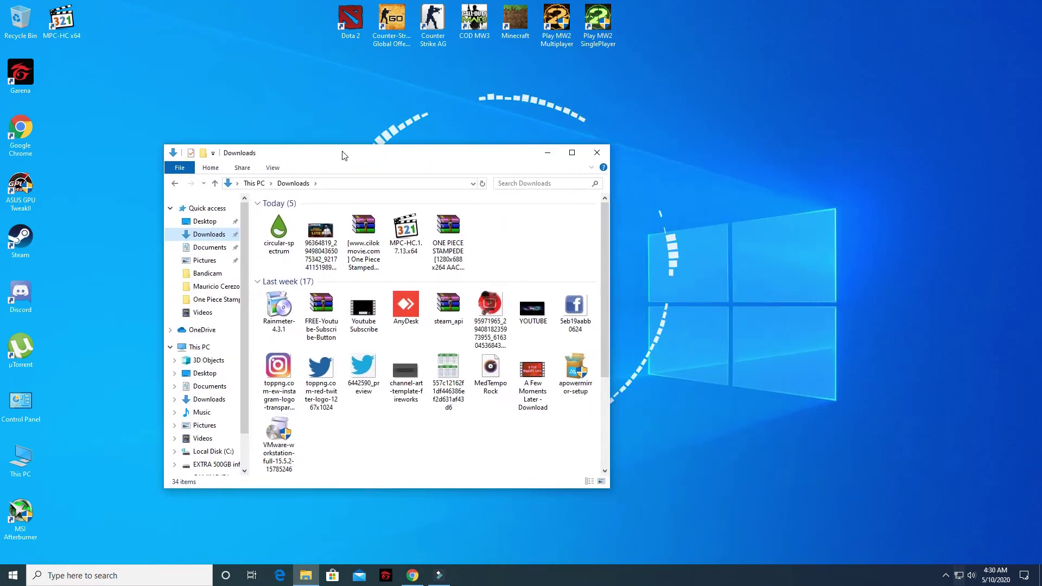
left_click(265, 326)
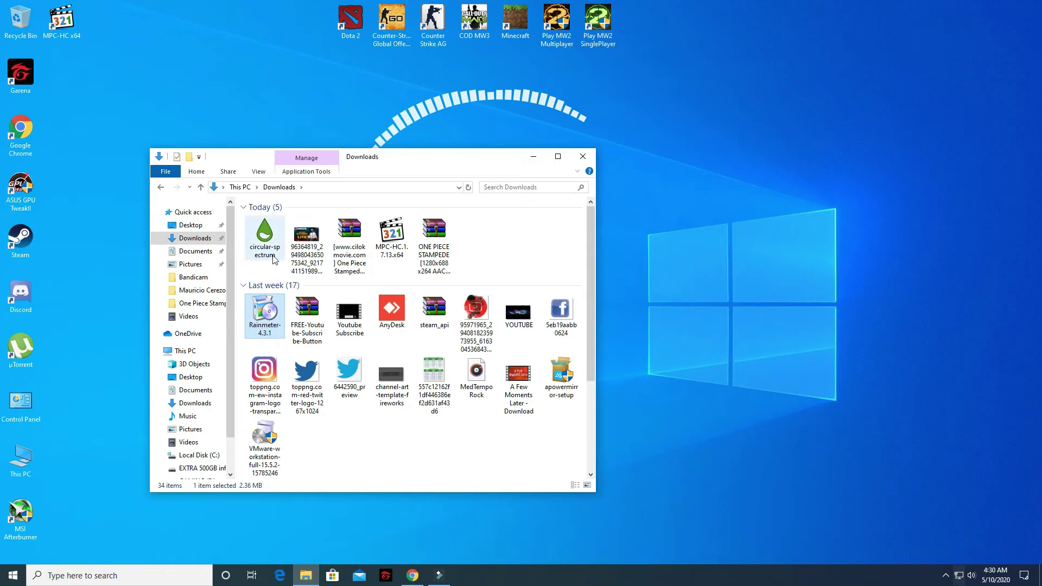
mouse_move(265, 238)
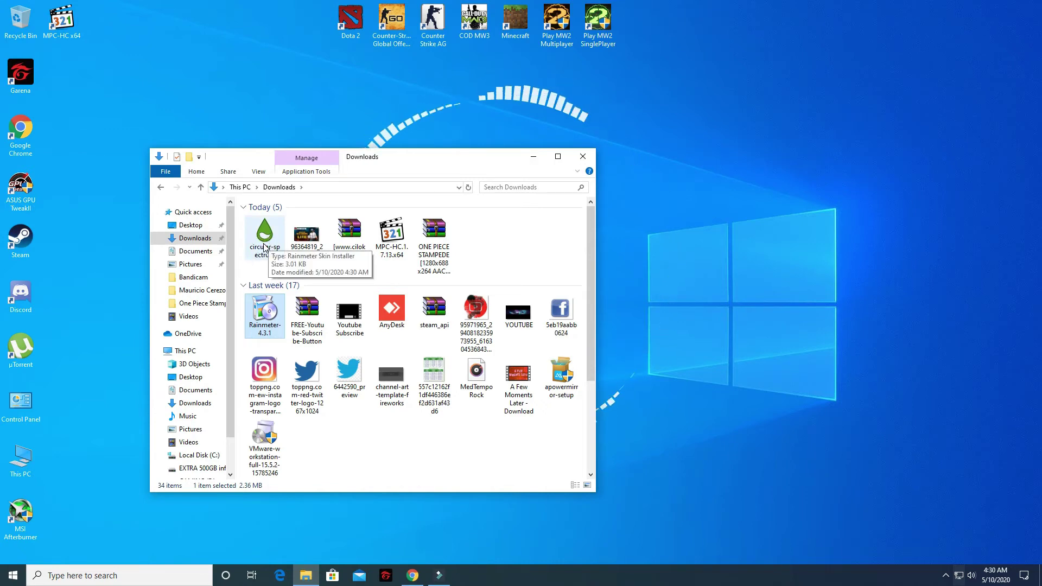
left_click(265, 248)
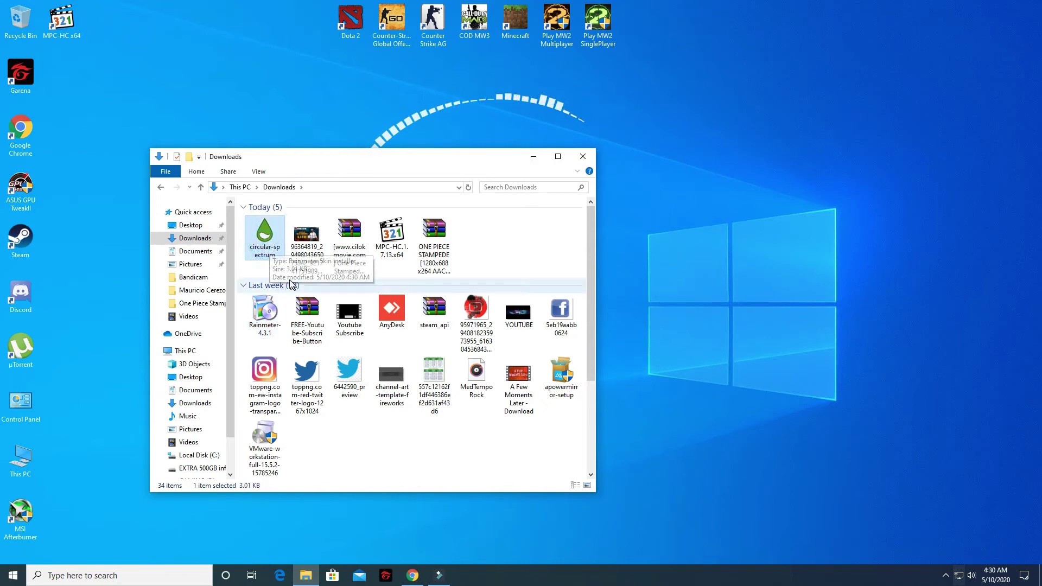
Run circular-spectrum and install the Awesome Spectrum package via the Skin Installer
double_click(265, 248)
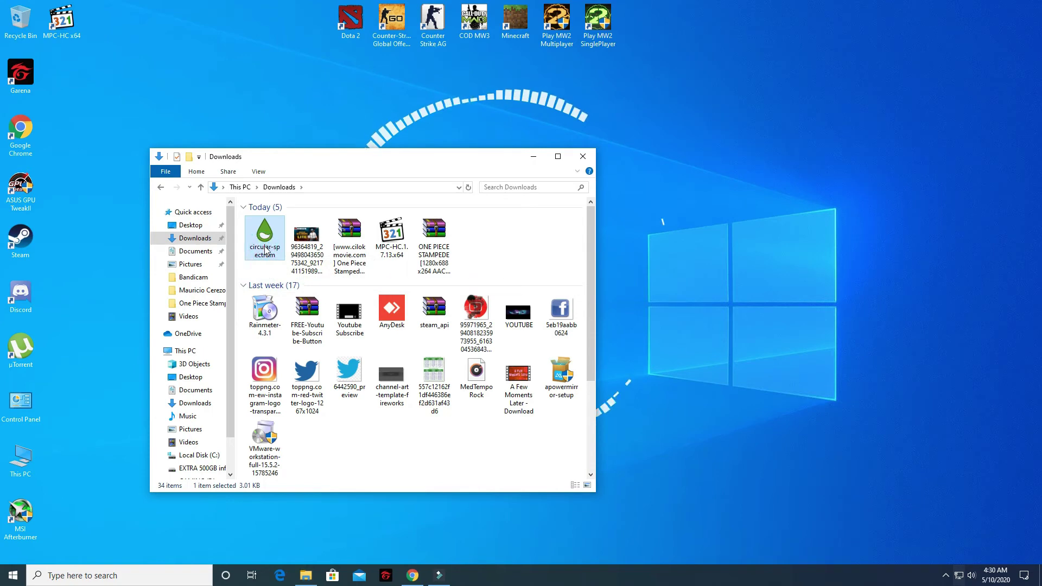
left_click(534, 156)
left_click_drag(488, 191, 191, 218)
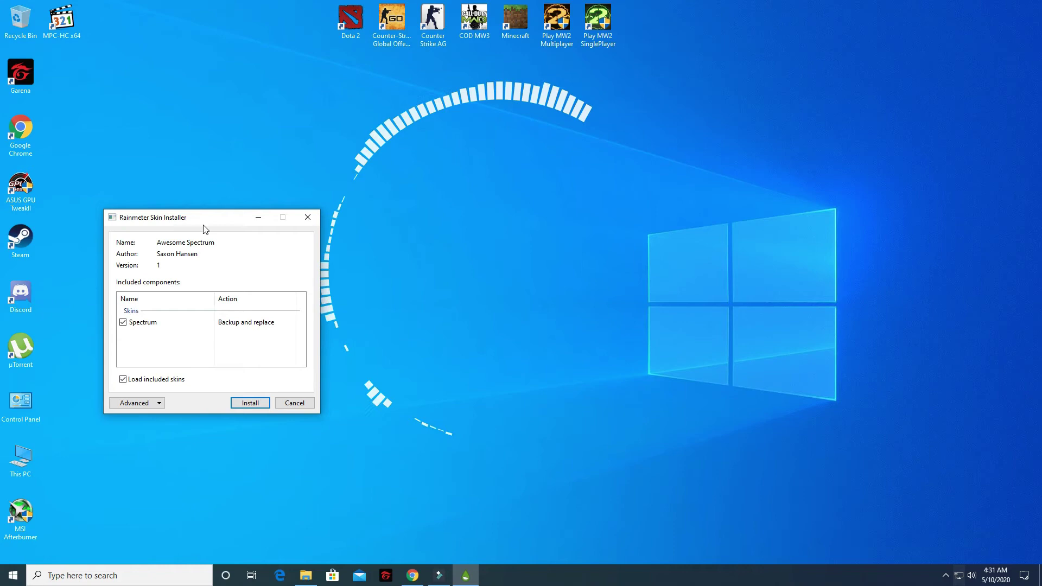
left_click_drag(204, 230, 201, 230)
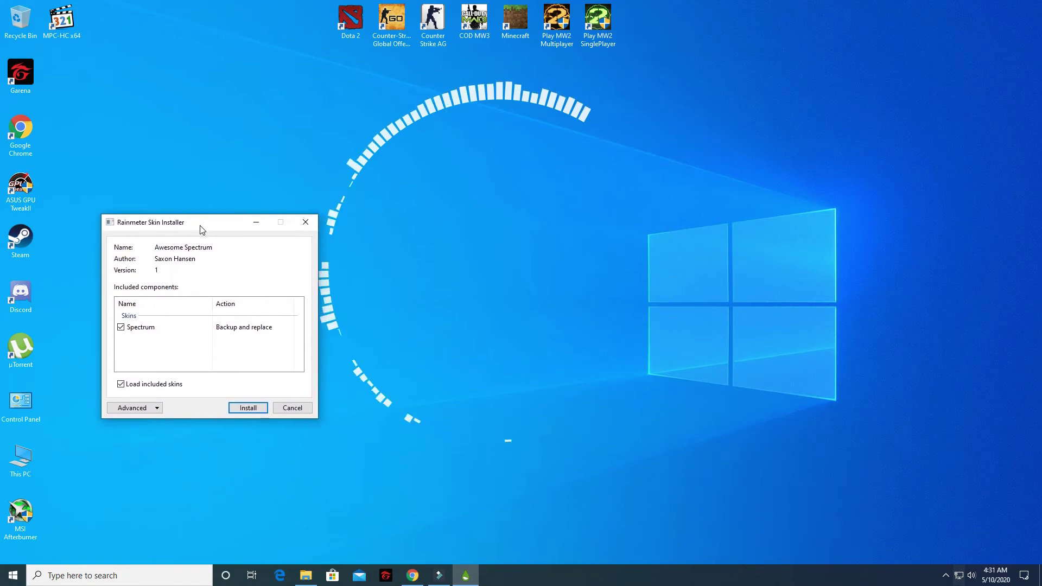
left_click(247, 408)
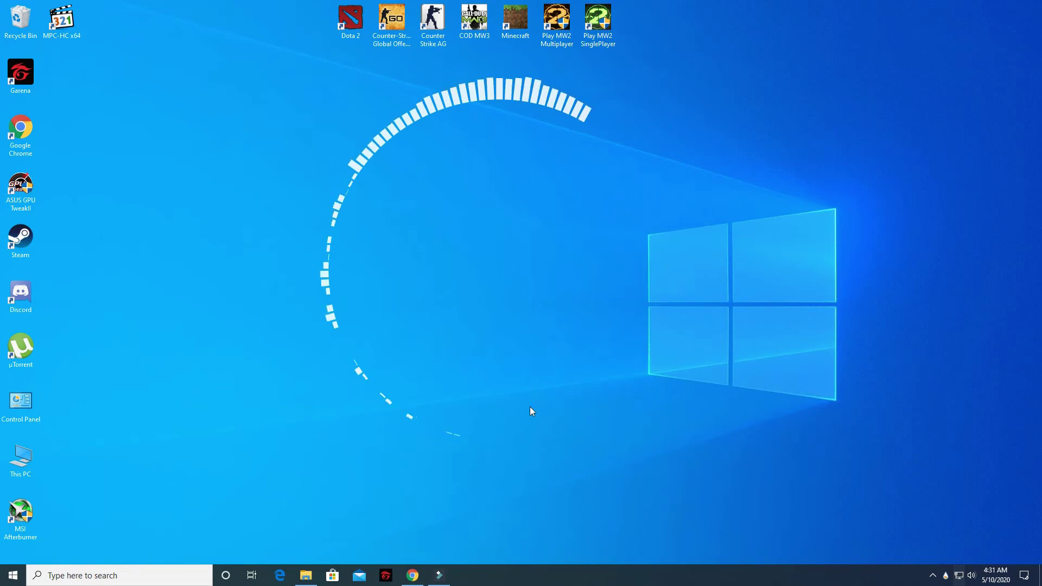
Open Manage Rainmeter from the Rainmeter notification-area icon
left_click(933, 576)
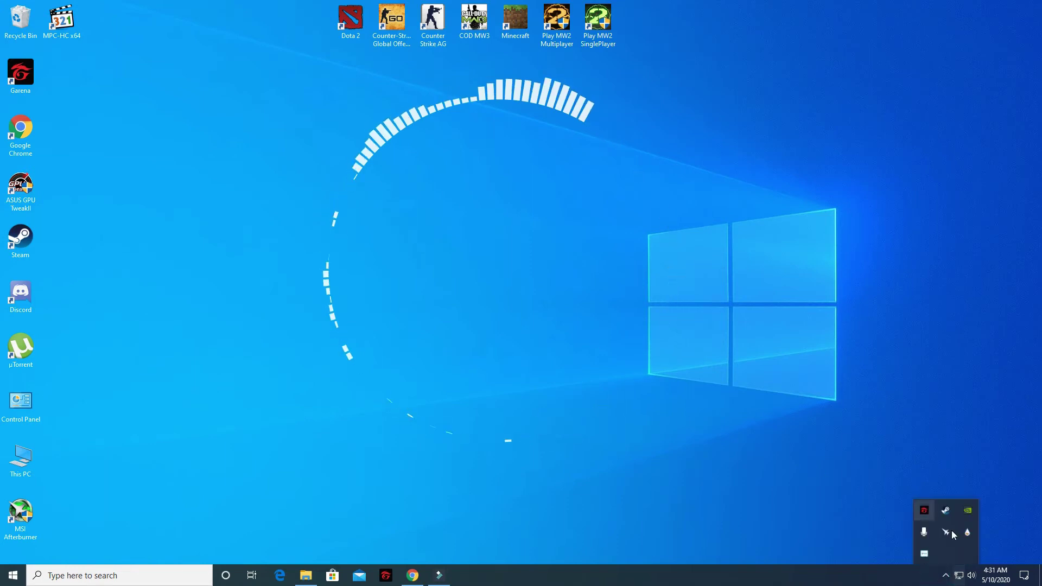
left_click(946, 576)
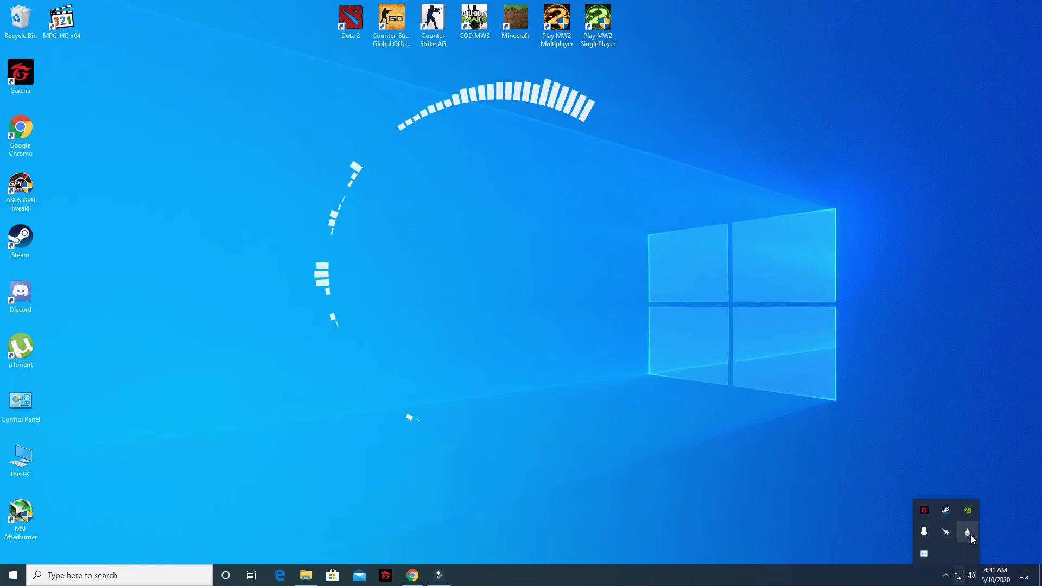
left_click(967, 534)
left_click(946, 576)
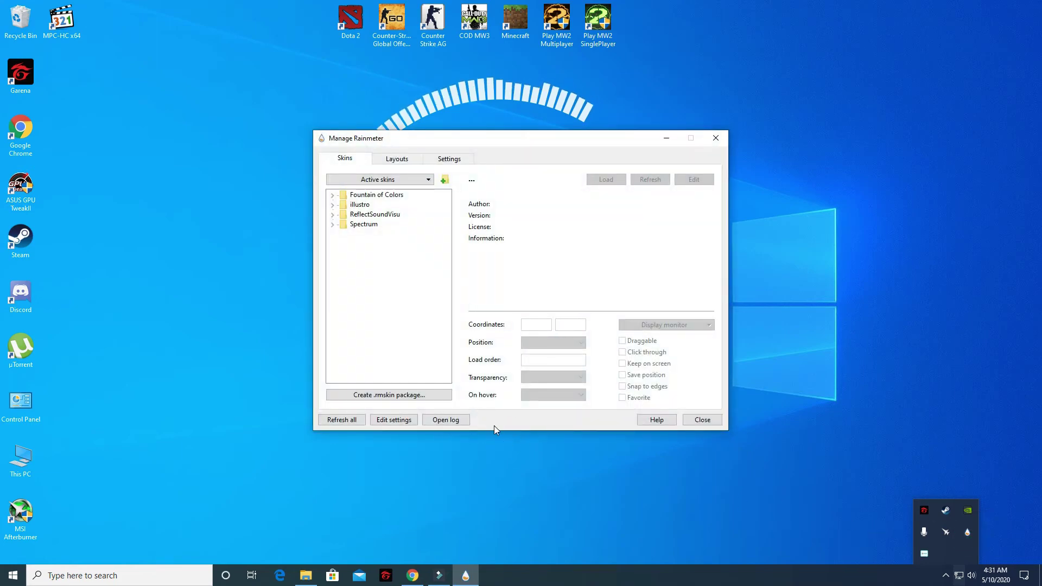
left_click(948, 576)
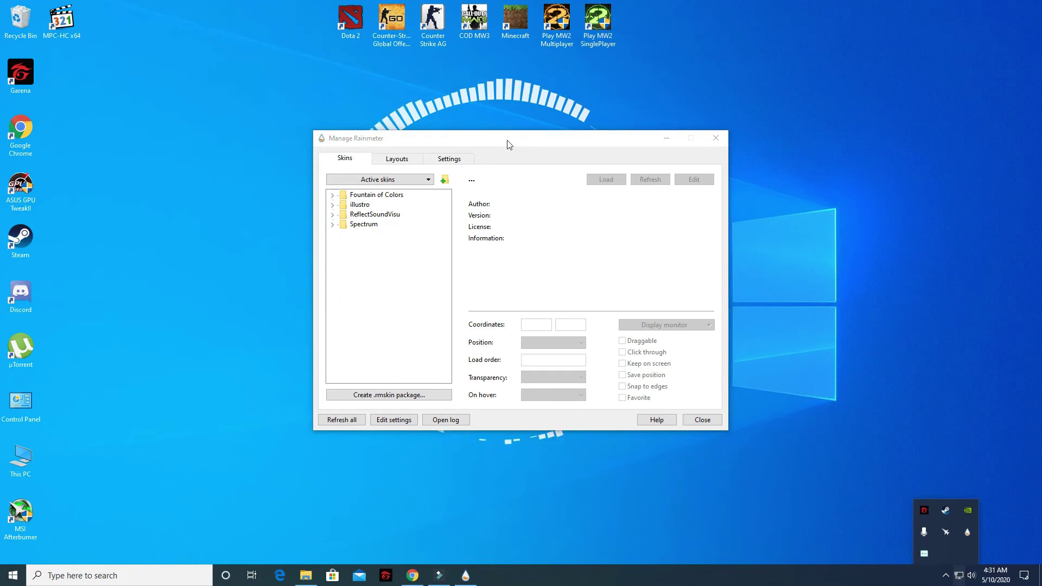
mouse_move(508, 145)
left_mouse_down()
mouse_move(353, 189)
mouse_move(284, 179)
left_mouse_up()
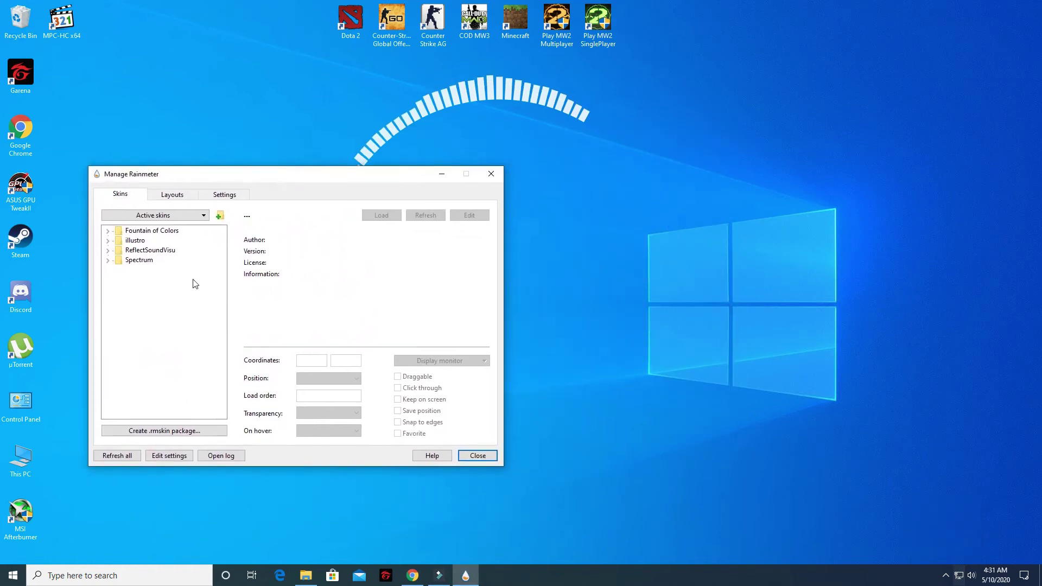
mouse_move(272, 181)
left_mouse_down()
mouse_move(342, 197)
mouse_move(316, 203)
mouse_move(300, 204)
mouse_move(361, 180)
mouse_move(320, 185)
left_mouse_up()
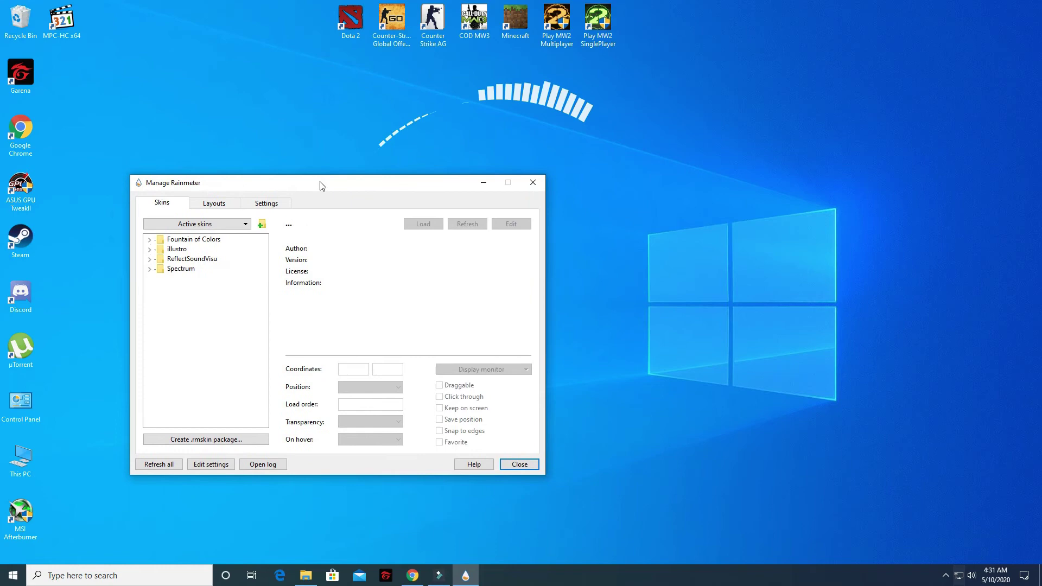
Unload Spectrum's AudioLevel.ini skin from the desktop
left_click(151, 272)
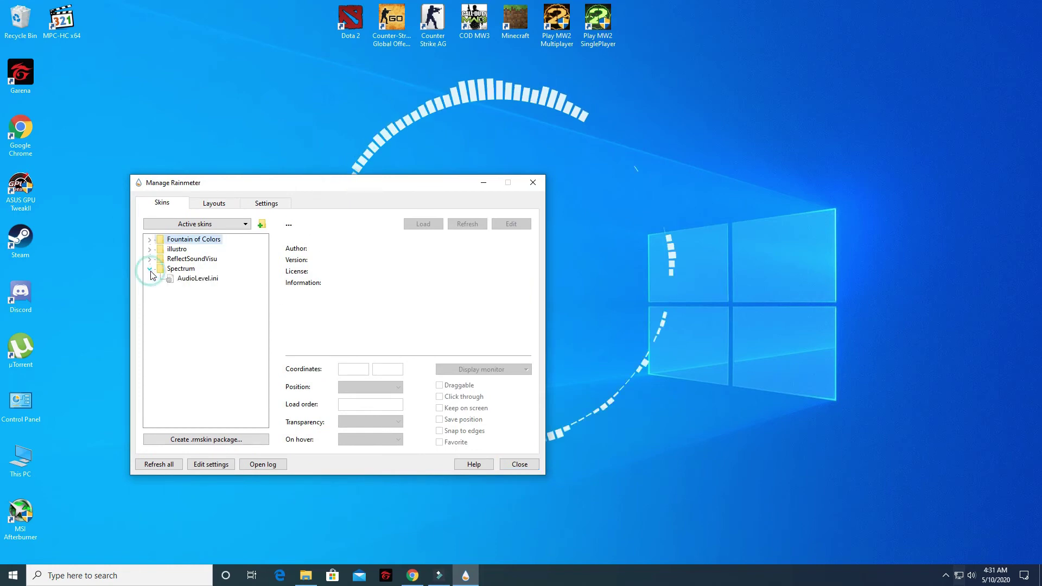
left_click(190, 279)
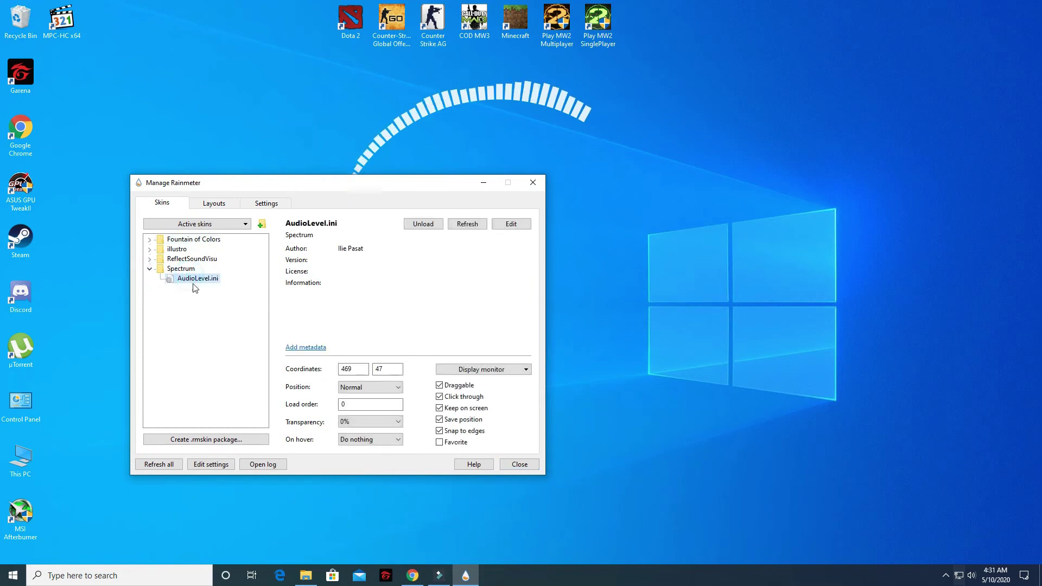
left_click(419, 226)
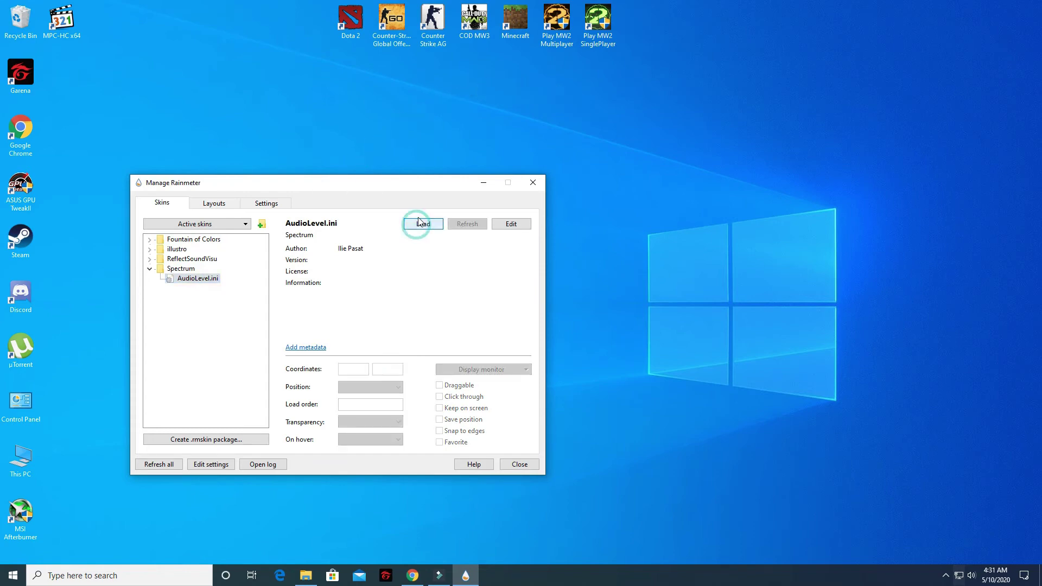
mouse_move(493, 259)
left_mouse_down()
mouse_move(354, 190)
mouse_move(341, 239)
left_mouse_up()
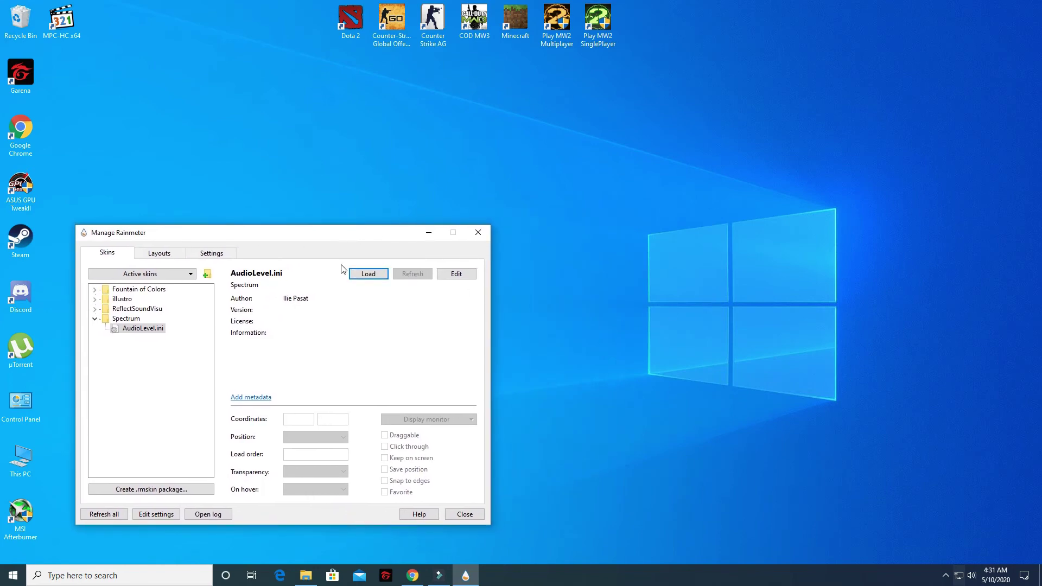
left_click_drag(329, 241, 334, 219)
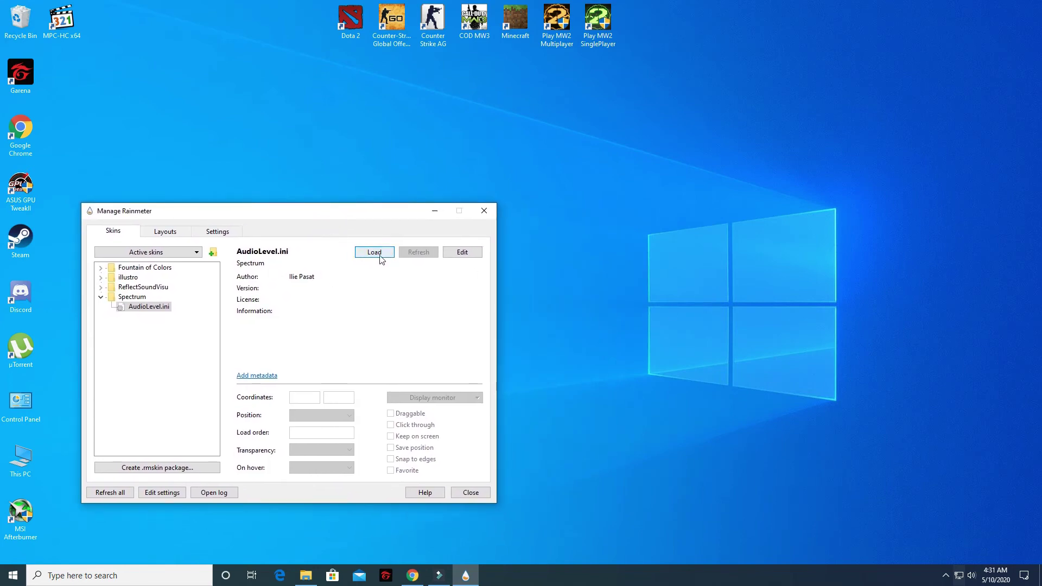
Load Spectrum's AudioLevel.ini again so the circular spectrum runs
left_click(100, 299)
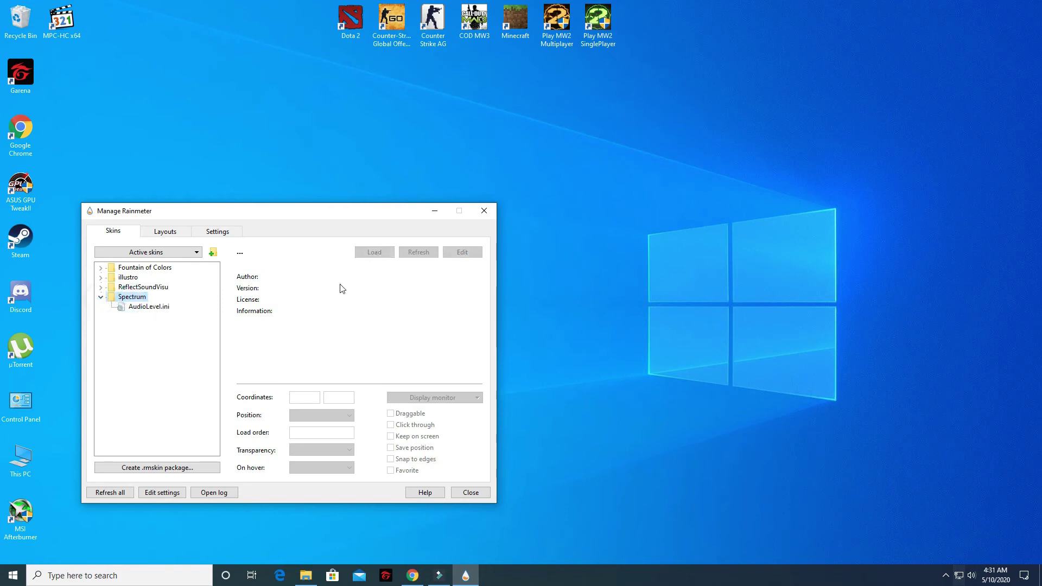
left_click(136, 312)
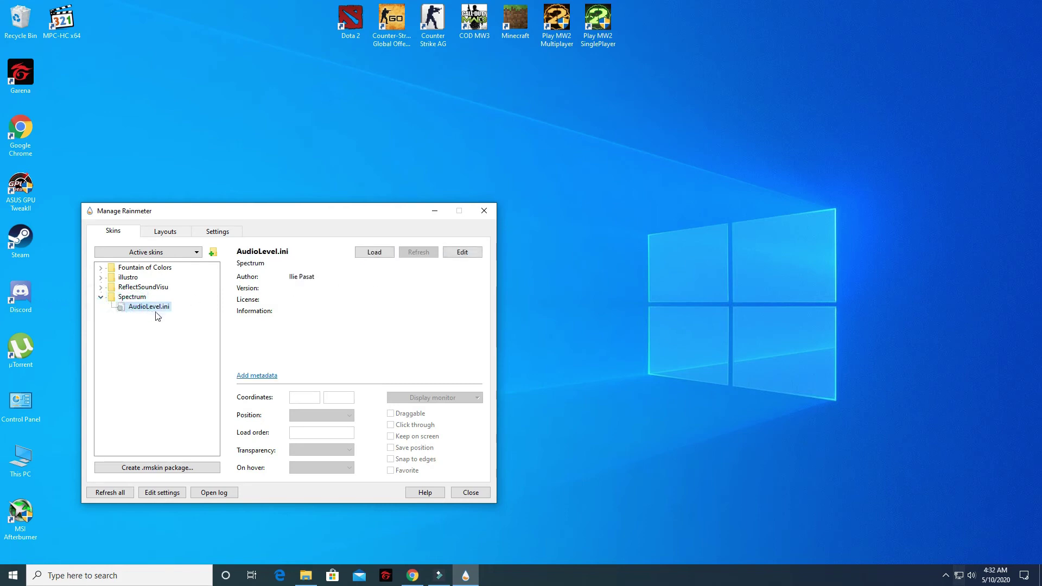
left_click(376, 253)
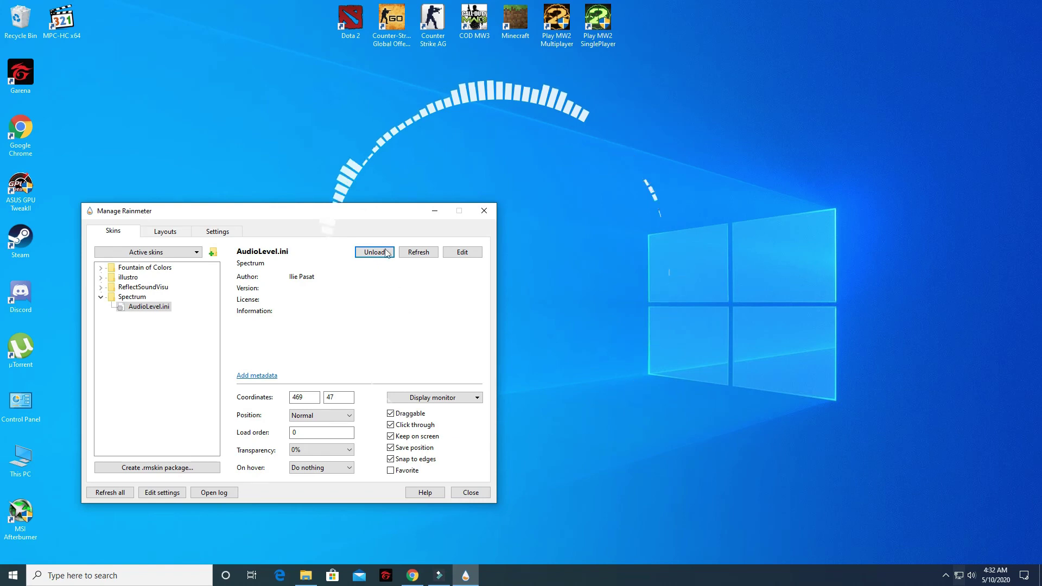
Close Manage Rainmeter and minimize Chrome to show the desktop
left_click(483, 211)
left_click(413, 576)
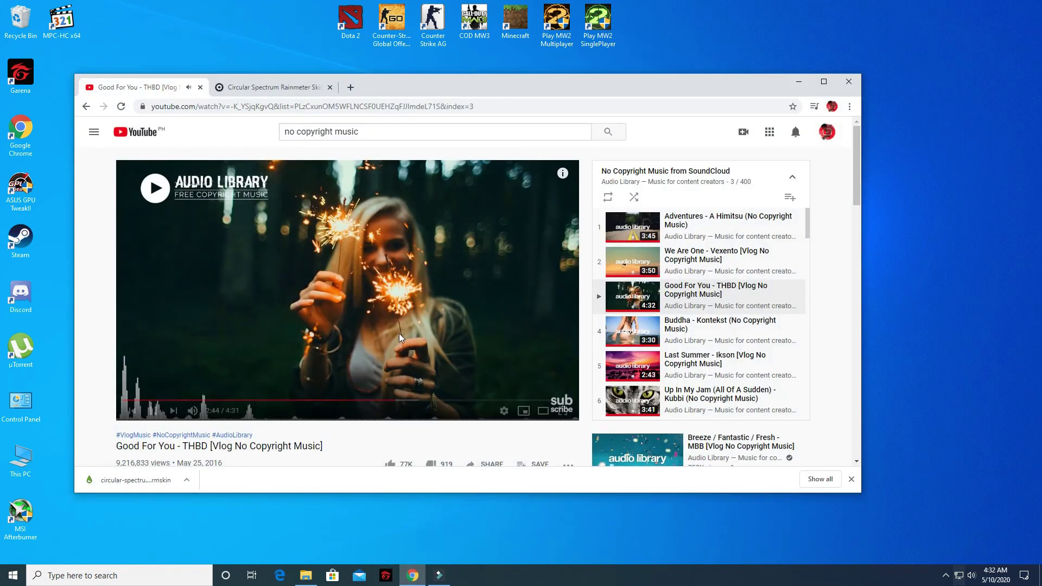
left_click(801, 83)
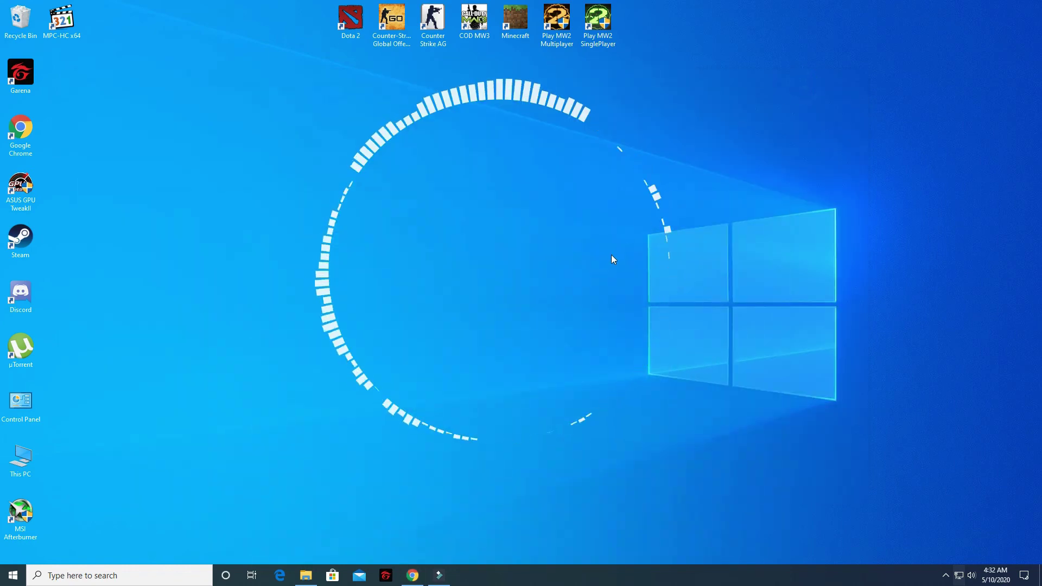
Refresh the desktop repeatedly while the circular spectrum animates
right_click(251, 293)
left_click(254, 324)
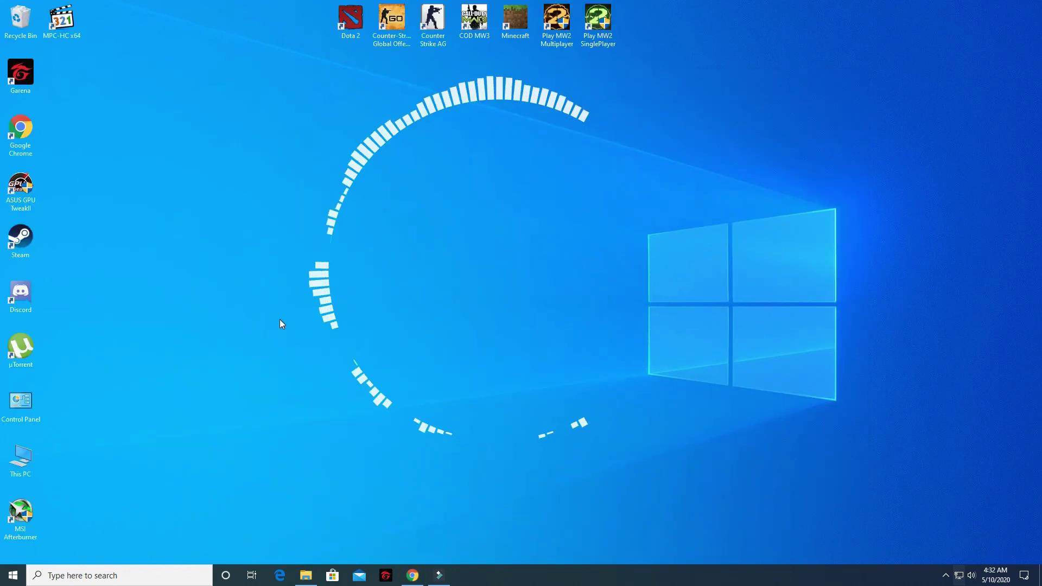
right_click(193, 311)
left_click(219, 345)
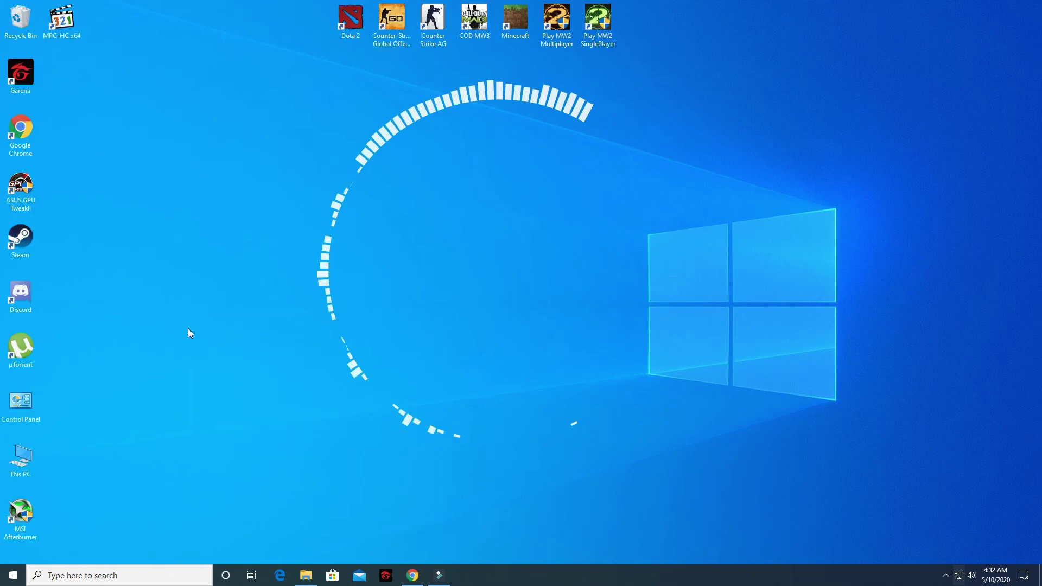
right_click(188, 328)
left_click(216, 361)
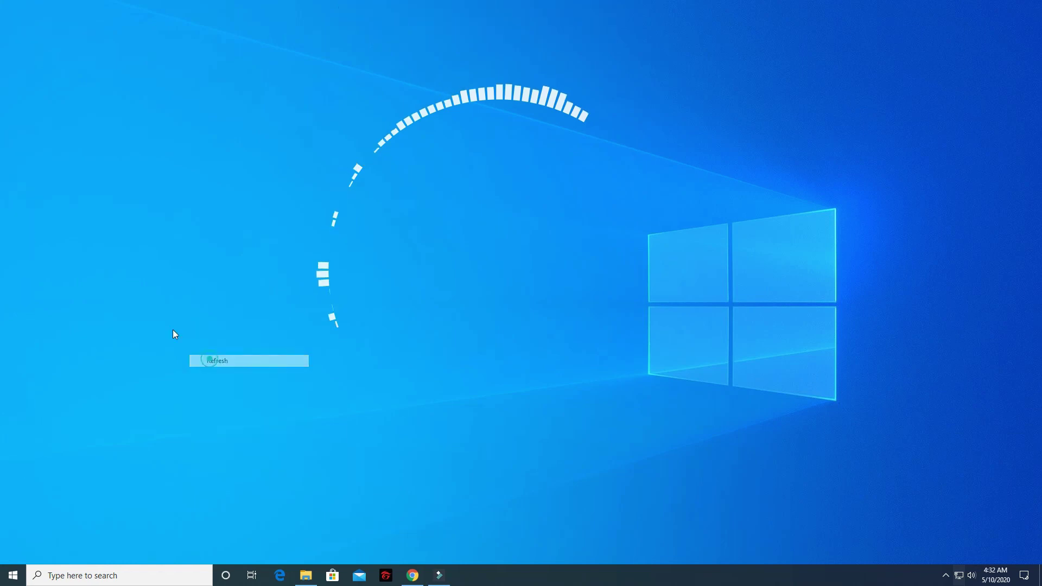
right_click(160, 317)
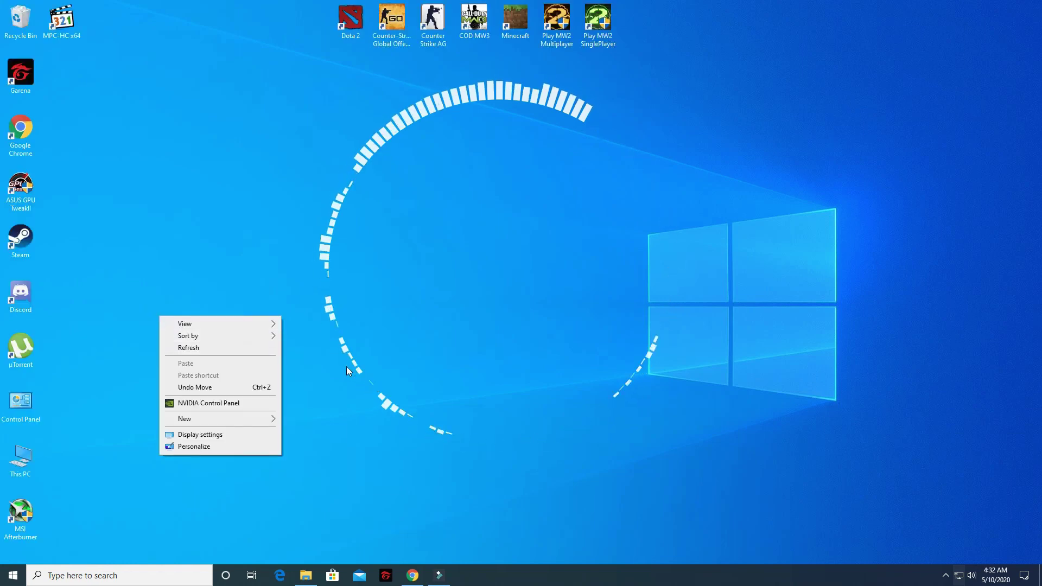
Refresh the desktop from its context menu, leaving the circular spectrum animating
left_click(246, 348)
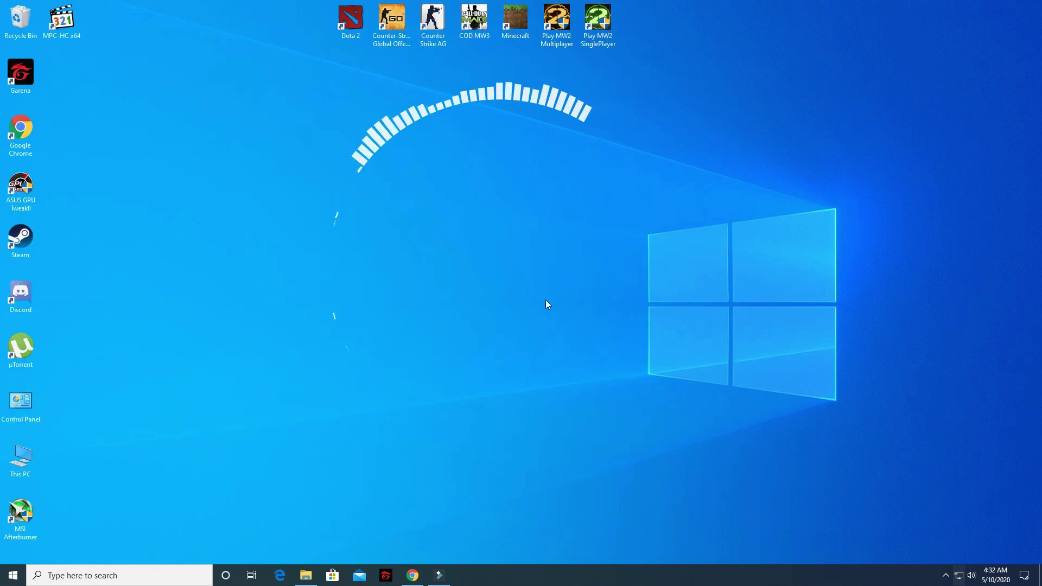